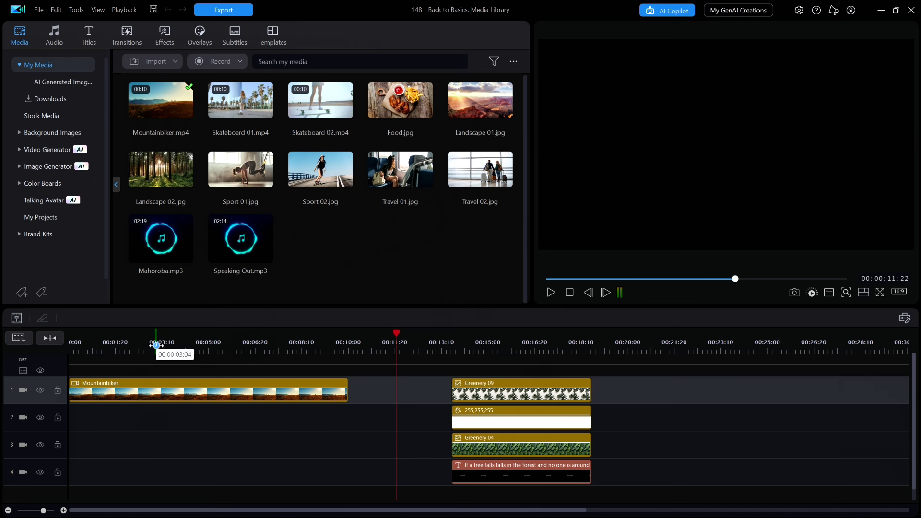
Step: View the Mountainbiker clip at about 00:00:03:03 on the timeline, and preview Food.jpg from the media library
{"action": "left_click", "coordinate": [156, 343]}
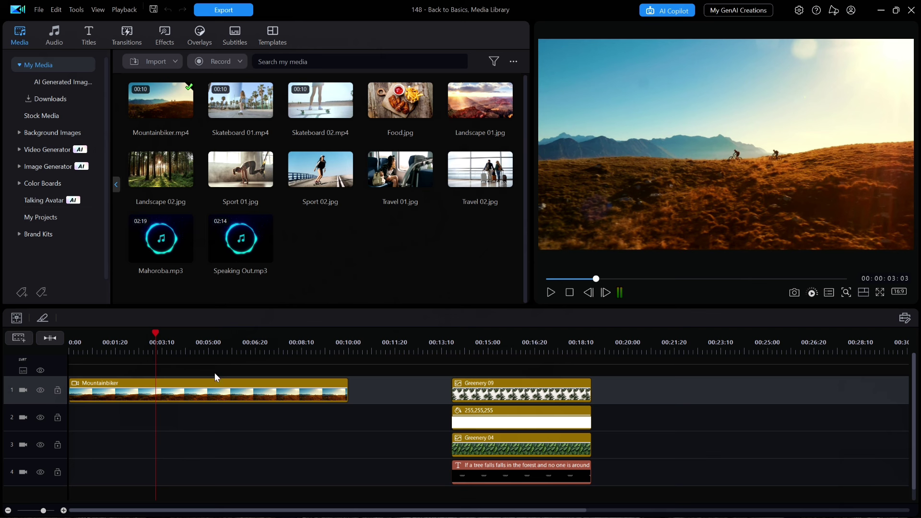
{"action": "left_click", "coordinate": [401, 105]}
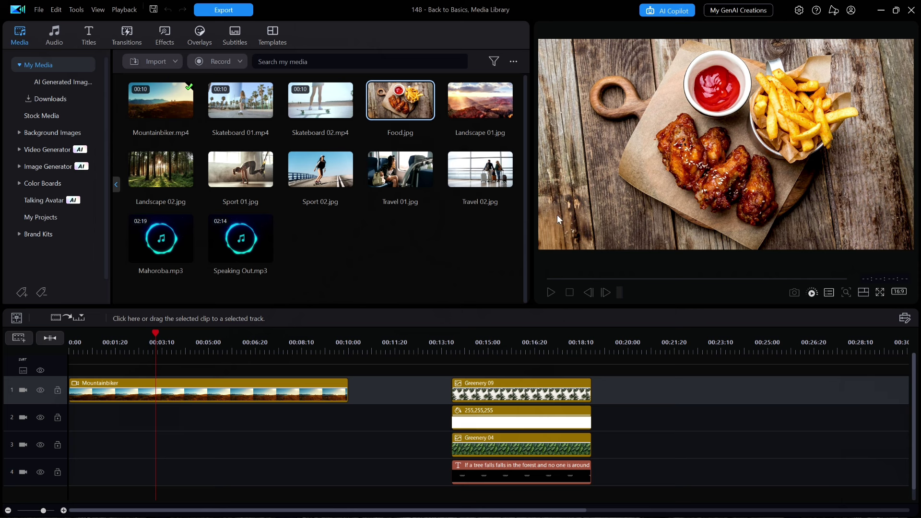
Step: Show the separate library preview window with Food.jpg beside the timeline preview and close it again
{"action": "left_click", "coordinate": [99, 11]}
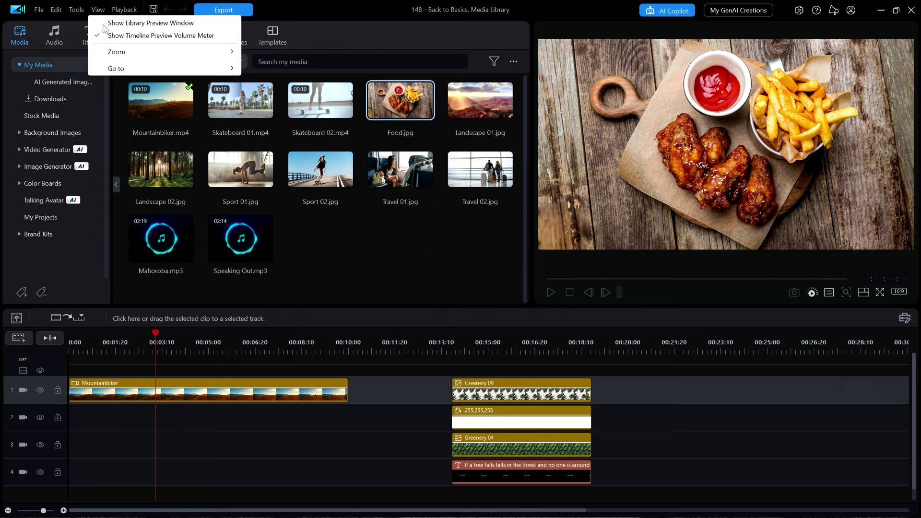
{"action": "left_click", "coordinate": [172, 24]}
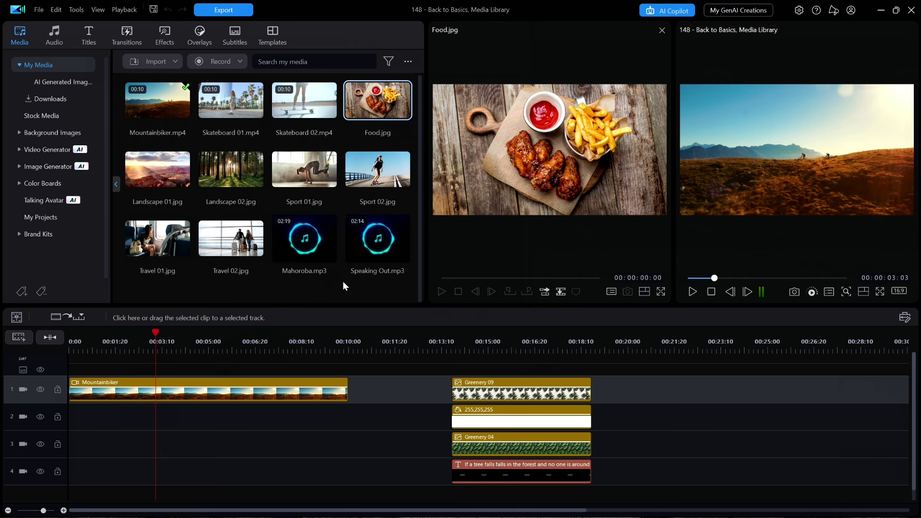
{"action": "left_click", "coordinate": [459, 223]}
{"action": "left_click", "coordinate": [662, 32]}
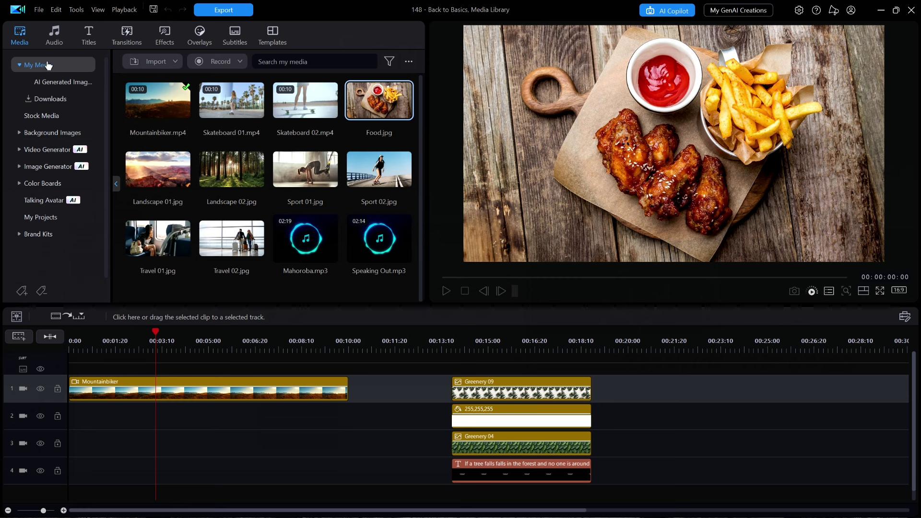
Step: Open the Getty Images media download window to look at its stock videos, and close it
{"action": "left_click", "coordinate": [176, 64]}
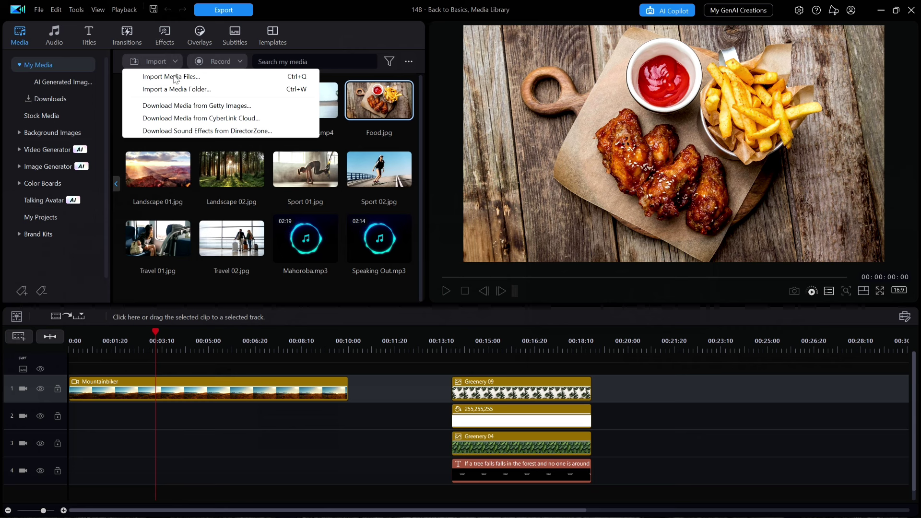
{"action": "left_click", "coordinate": [215, 102]}
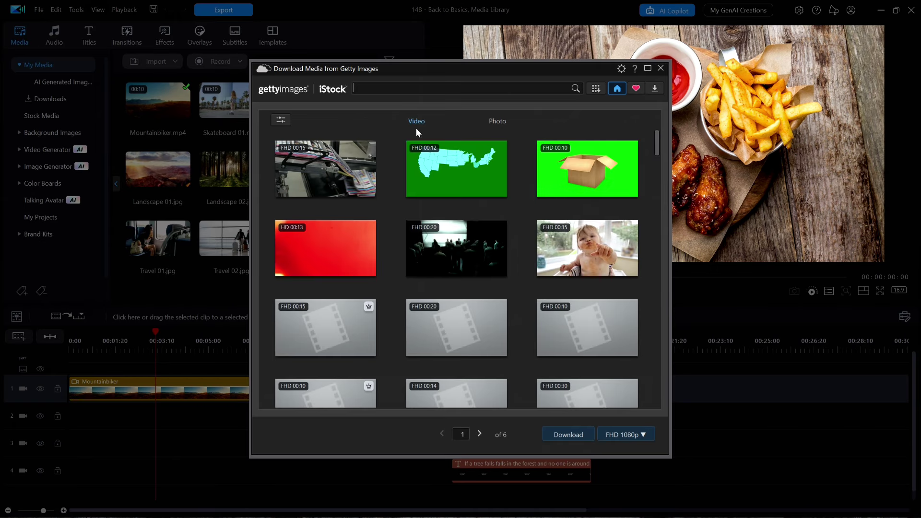
{"action": "left_click", "coordinate": [661, 68]}
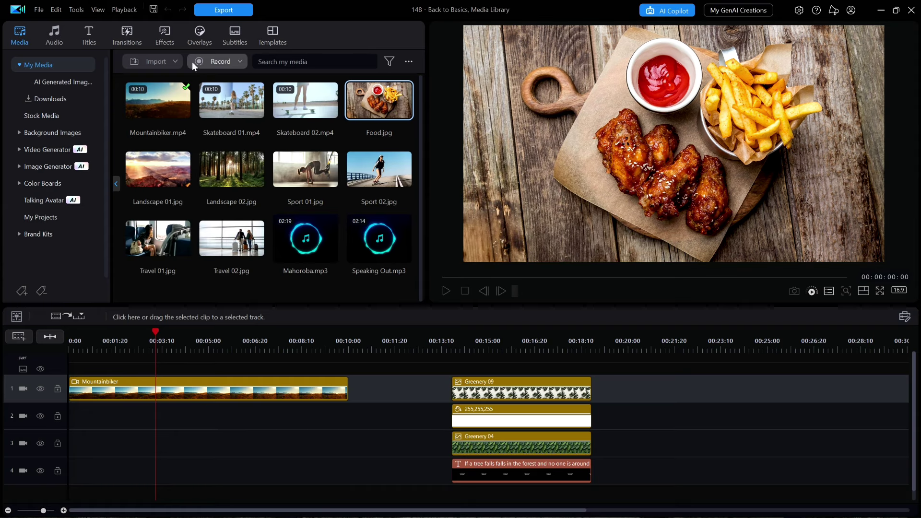
Step: Examine the media import choices and the media type filter choices without applying any
{"action": "left_click", "coordinate": [174, 66]}
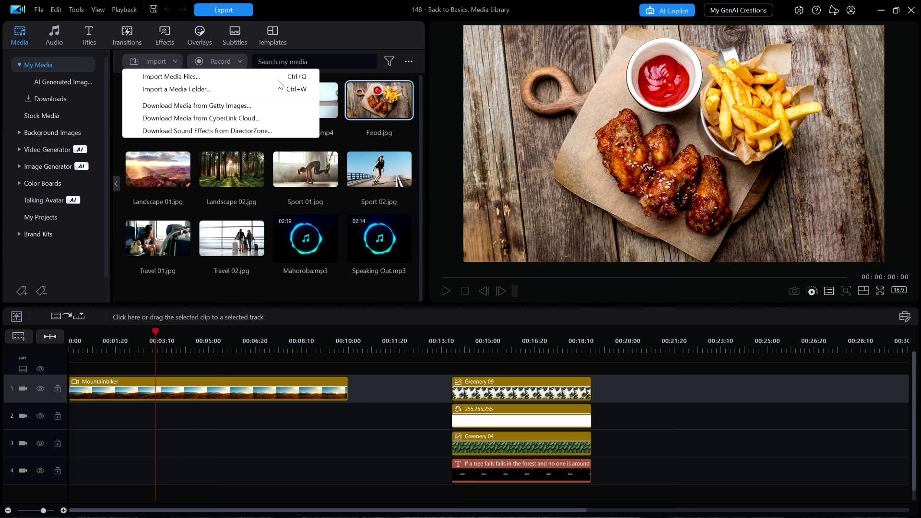
{"action": "left_click", "coordinate": [355, 31]}
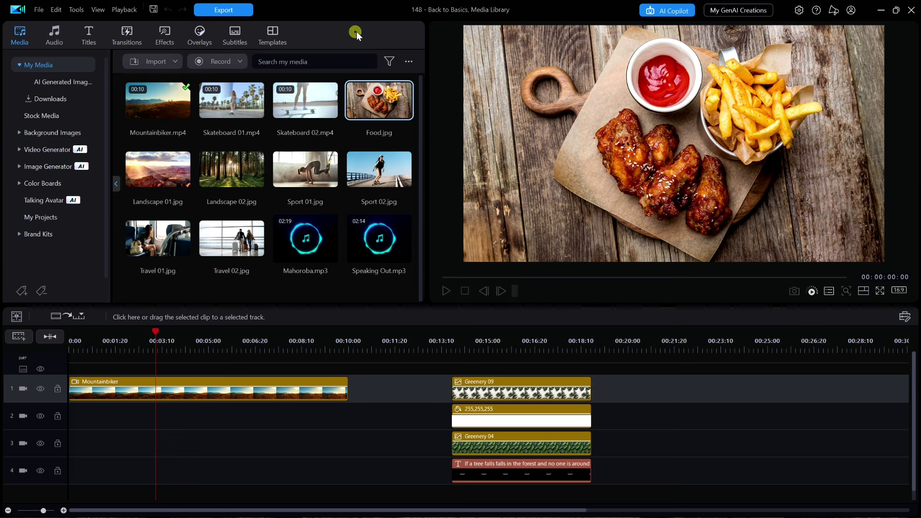
{"action": "left_click", "coordinate": [390, 62]}
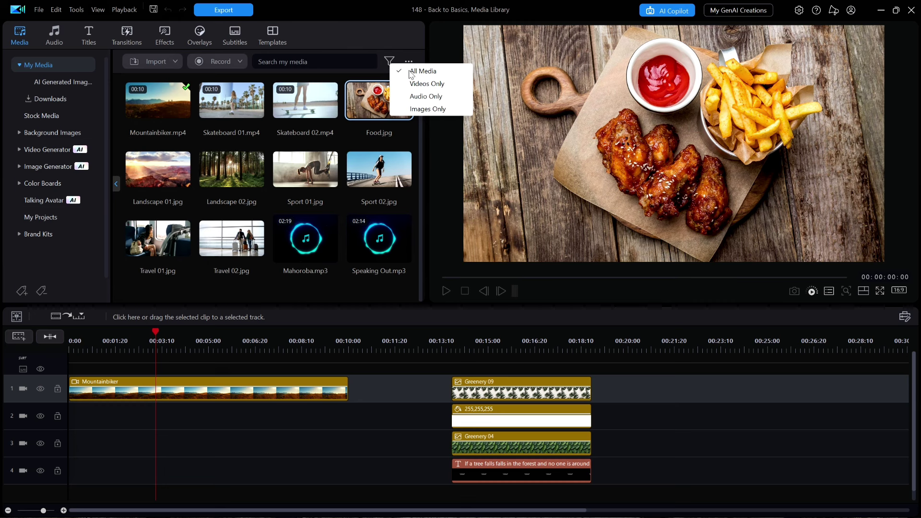
{"action": "left_click", "coordinate": [346, 42]}
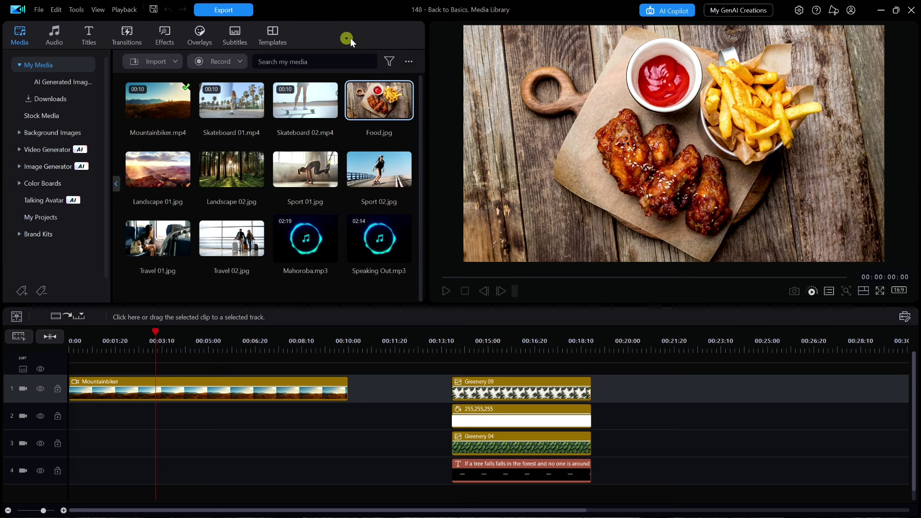
Step: Display the media library thumbnails as small icons
{"action": "left_click", "coordinate": [409, 63]}
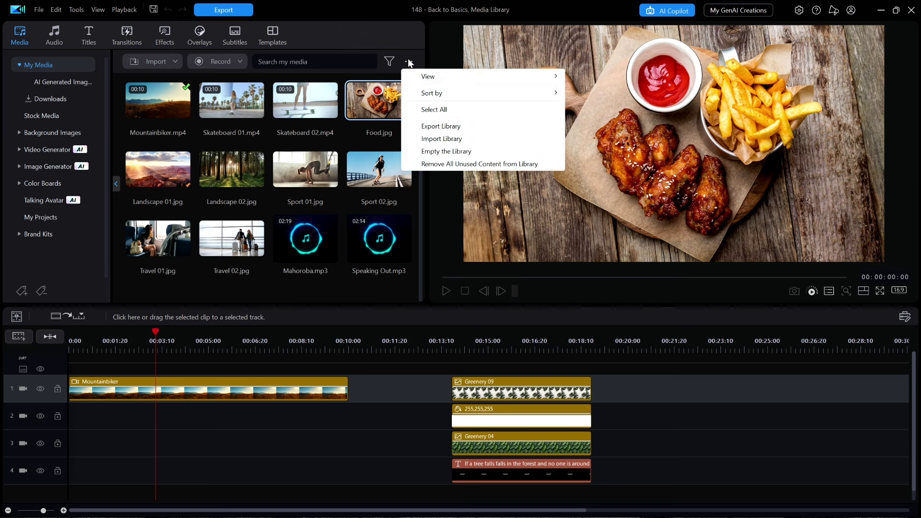
{"action": "mouse_move", "coordinate": [435, 80]}
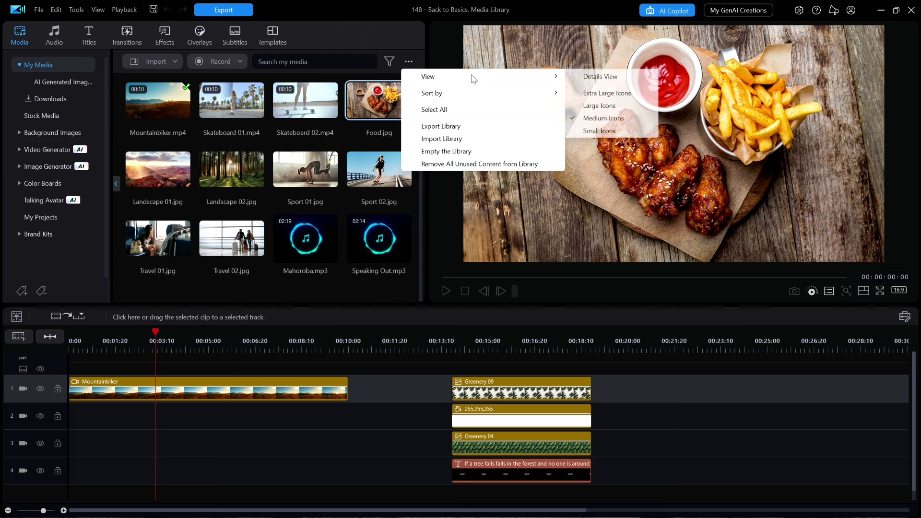
{"action": "left_click", "coordinate": [598, 131]}
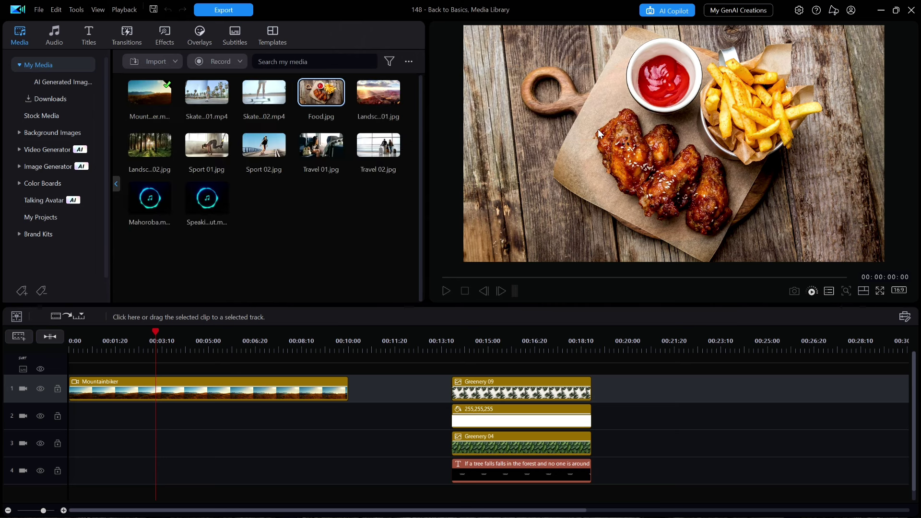
Step: Display the media library thumbnails as extra large icons
{"action": "left_click", "coordinate": [409, 61]}
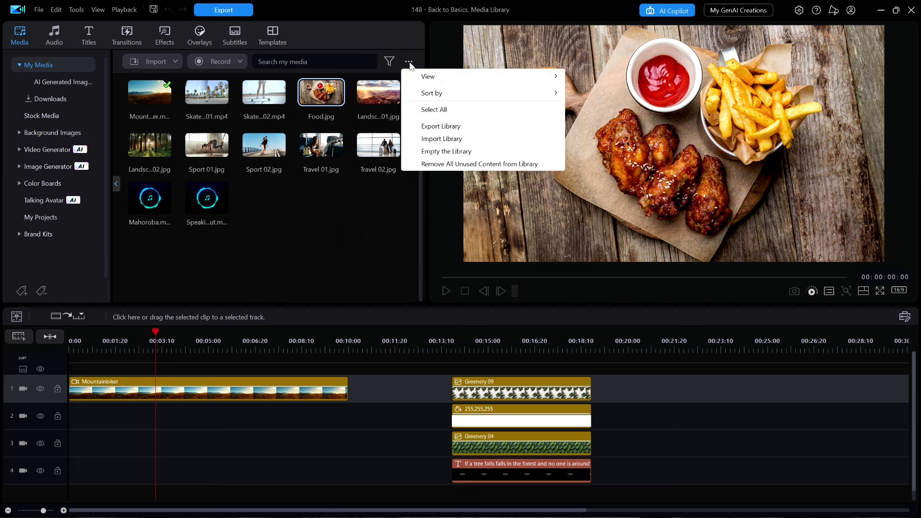
{"action": "mouse_move", "coordinate": [544, 80]}
{"action": "left_click", "coordinate": [604, 94]}
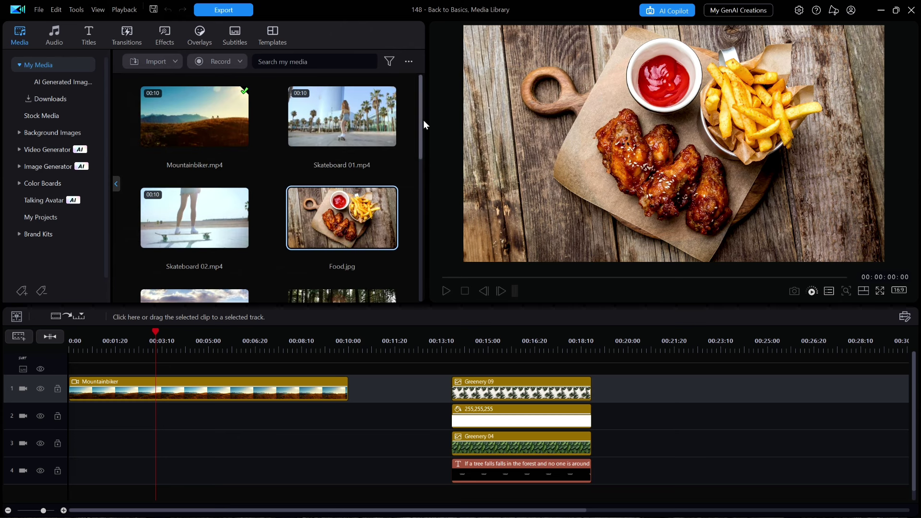
{"action": "left_click_drag", "start_coordinate": [419, 125], "coordinate": [424, 97]}
Step: Set the media library thumbnails to medium icons
{"action": "left_click", "coordinate": [407, 61]}
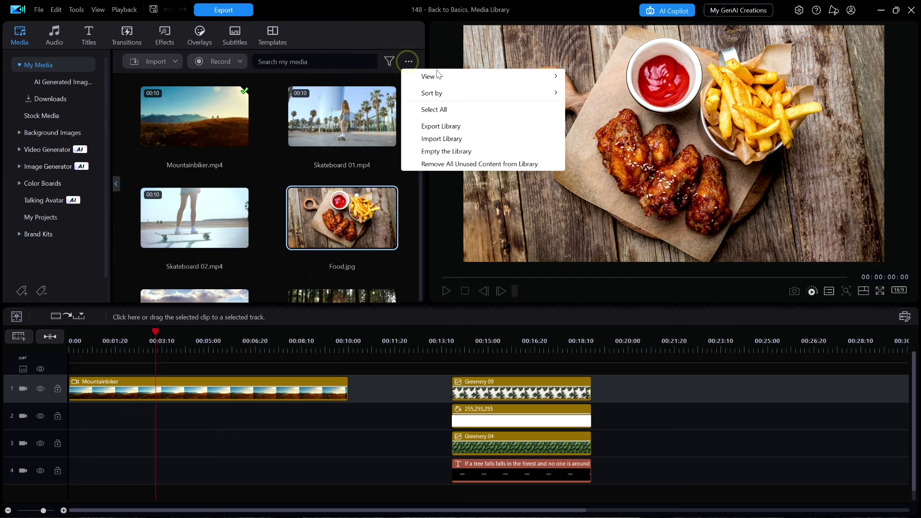
{"action": "mouse_move", "coordinate": [471, 79]}
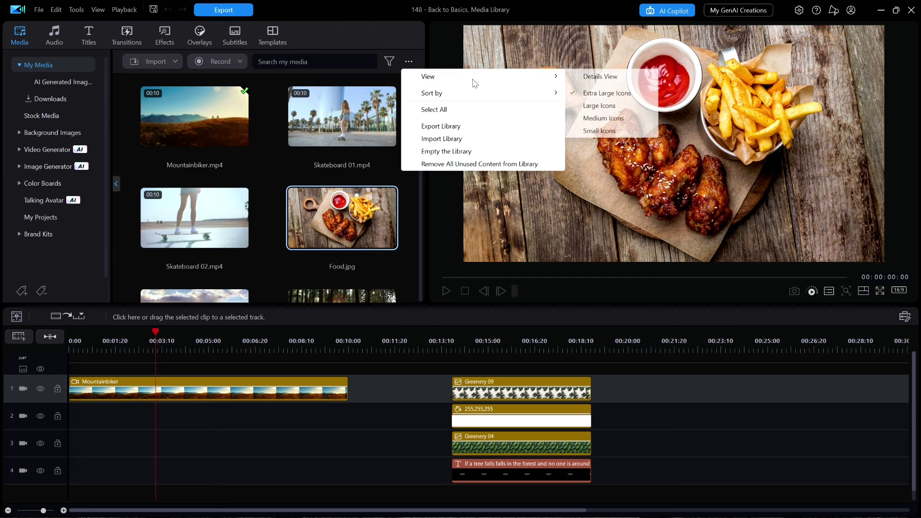
{"action": "left_click", "coordinate": [607, 118]}
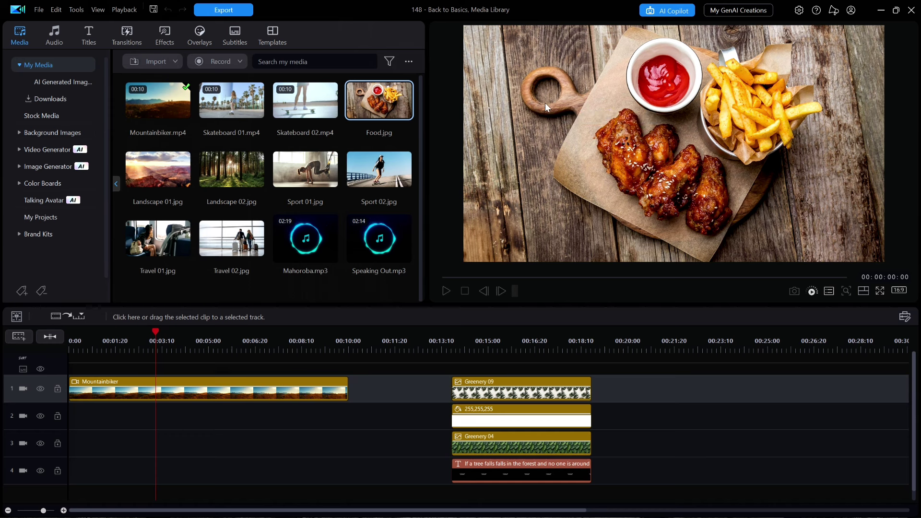
Step: Look through the library options, the downloaded Stock Media and the list of Background Images categories
{"action": "left_click", "coordinate": [410, 62]}
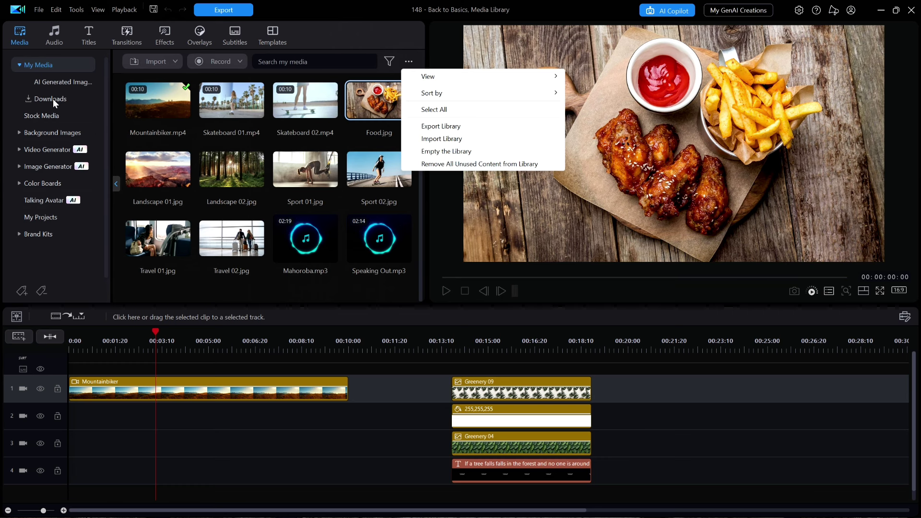
{"action": "left_click", "coordinate": [37, 114]}
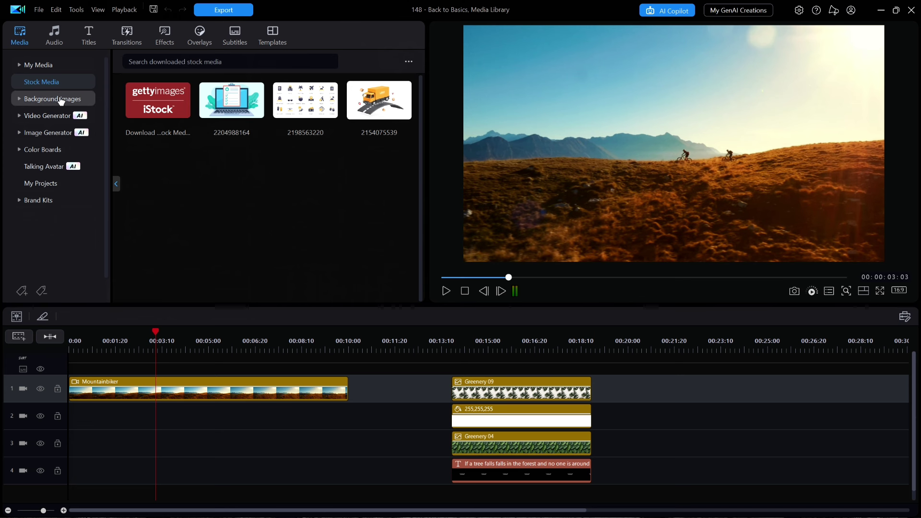
{"action": "left_click", "coordinate": [43, 102]}
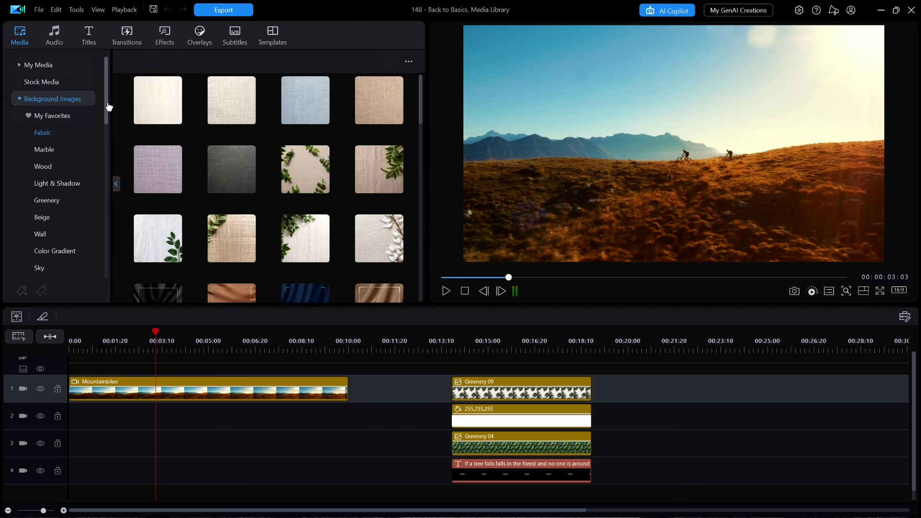
{"action": "mouse_move", "coordinate": [110, 106]}
{"action": "left_mouse_down"}
{"action": "mouse_move", "coordinate": [111, 256]}
{"action": "mouse_move", "coordinate": [109, 107]}
{"action": "left_mouse_up"}
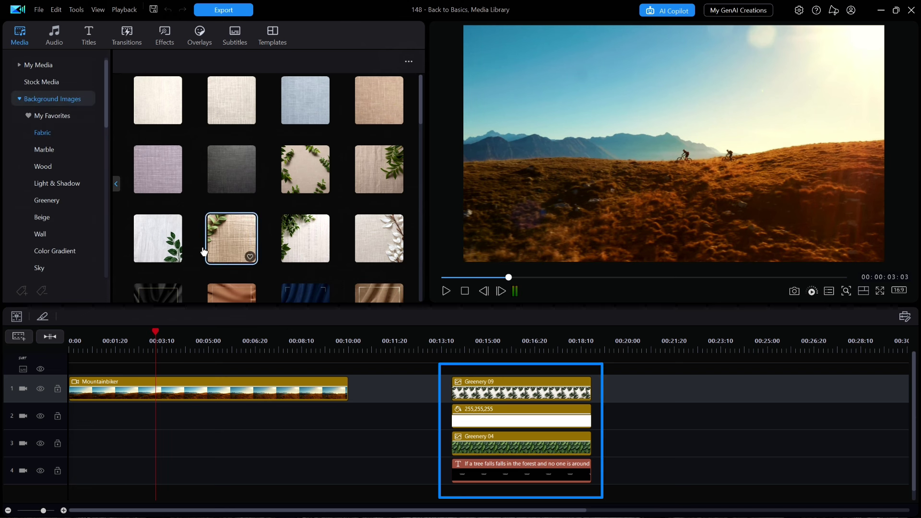
{"action": "scroll", "coordinate": [109, 114], "scroll_direction": "down", "scroll_amount": 3}
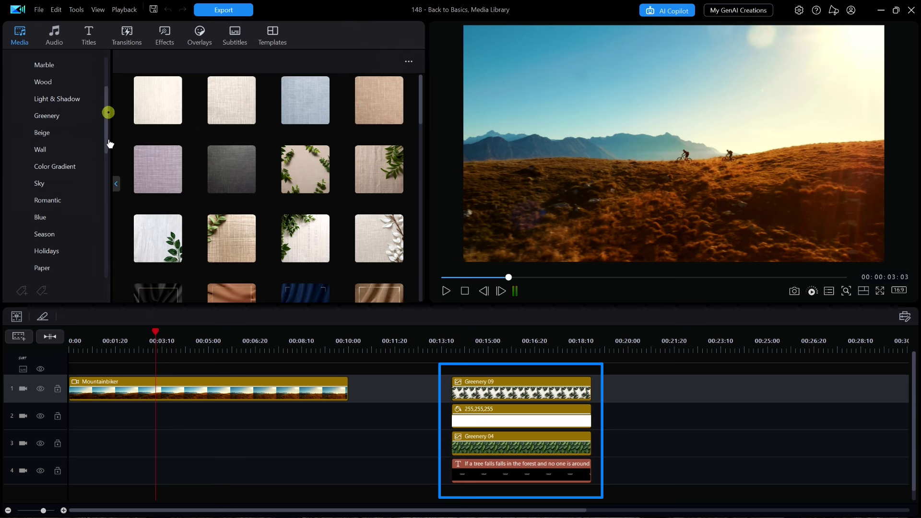
{"action": "left_click_drag", "start_coordinate": [109, 174], "coordinate": [107, 243]}
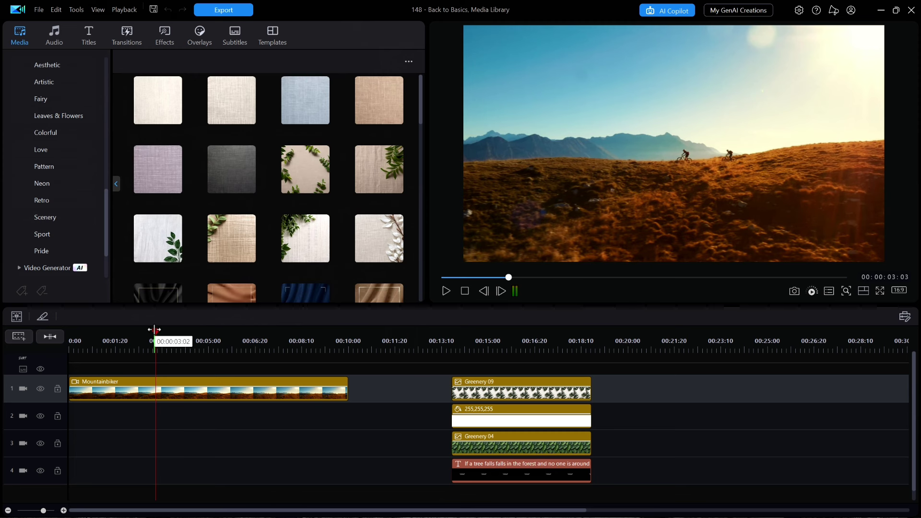
Step: Preview the layered greenery and title composition at 00:00:15:29, and move the playhead back to the empty gap at 00:00:11:25
{"action": "left_click_drag", "start_coordinate": [153, 330], "coordinate": [513, 355]}
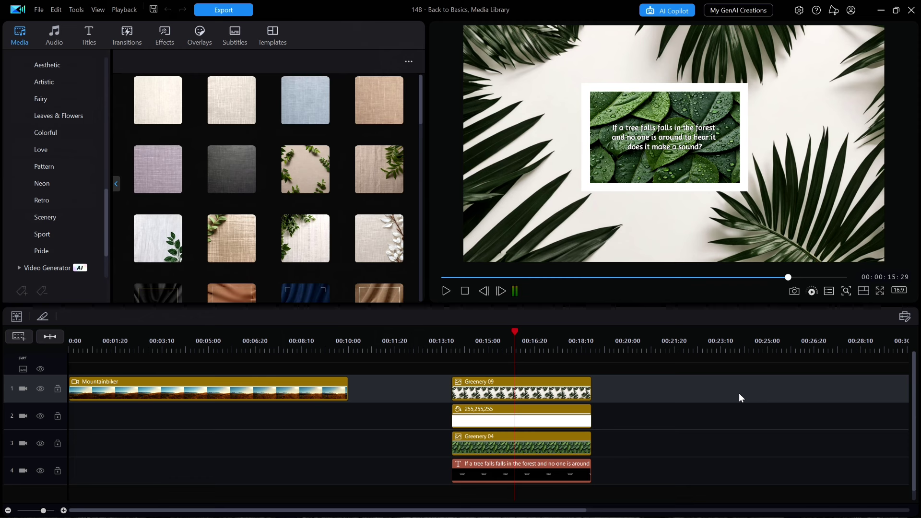
{"action": "left_click_drag", "start_coordinate": [514, 331], "coordinate": [399, 333]}
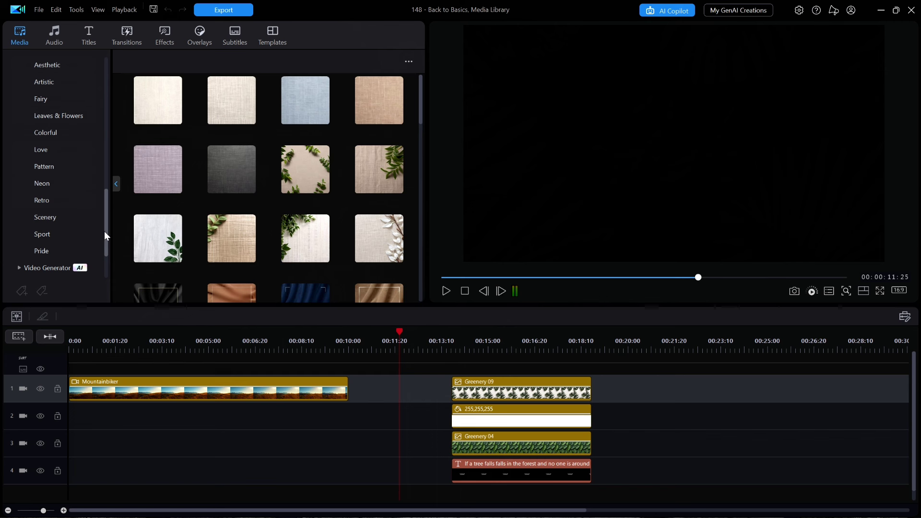
Step: Open the AI Video Generator's Image to Video feature, view the previously generated creations, and close both windows
{"action": "left_click_drag", "start_coordinate": [104, 231], "coordinate": [100, 278]}
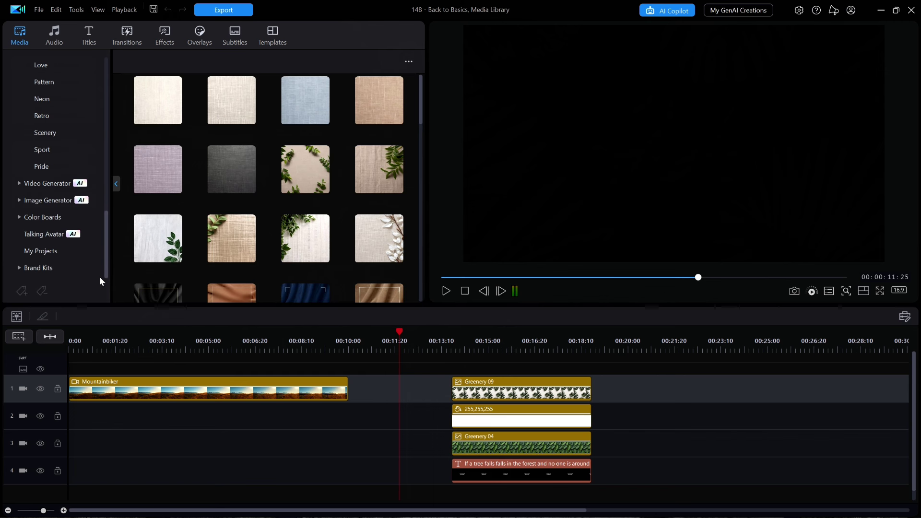
{"action": "left_click", "coordinate": [35, 184]}
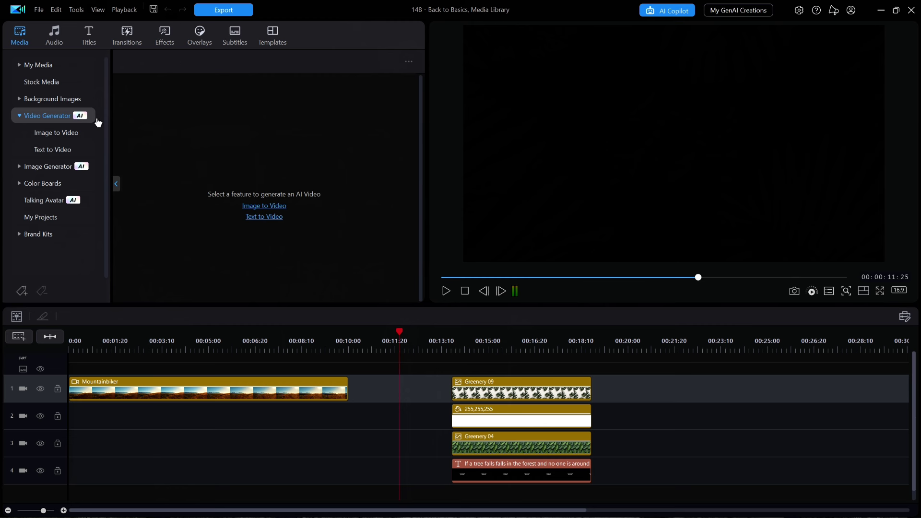
{"action": "left_click", "coordinate": [276, 205]}
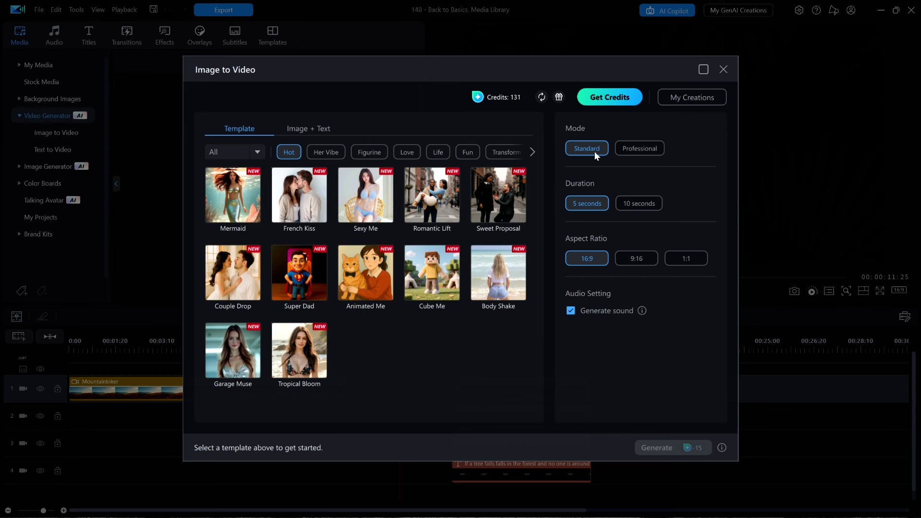
{"action": "left_click", "coordinate": [692, 97]}
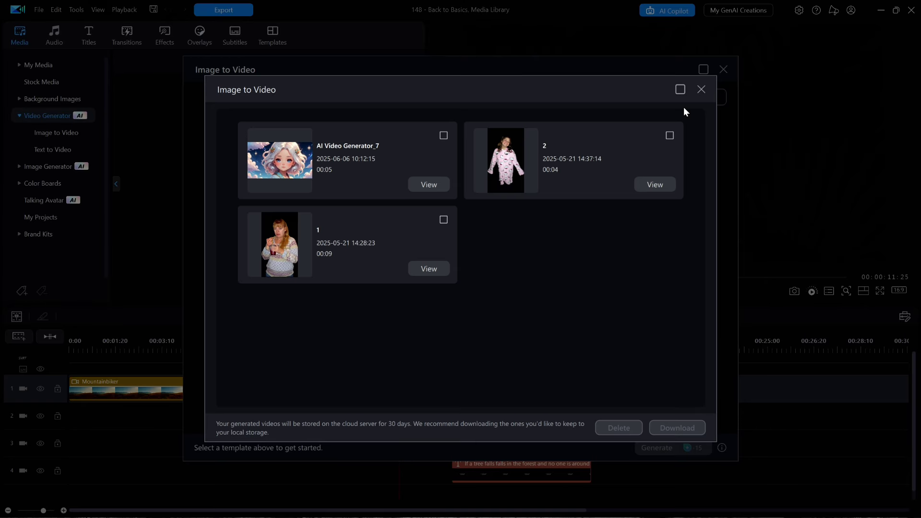
{"action": "left_click", "coordinate": [701, 89]}
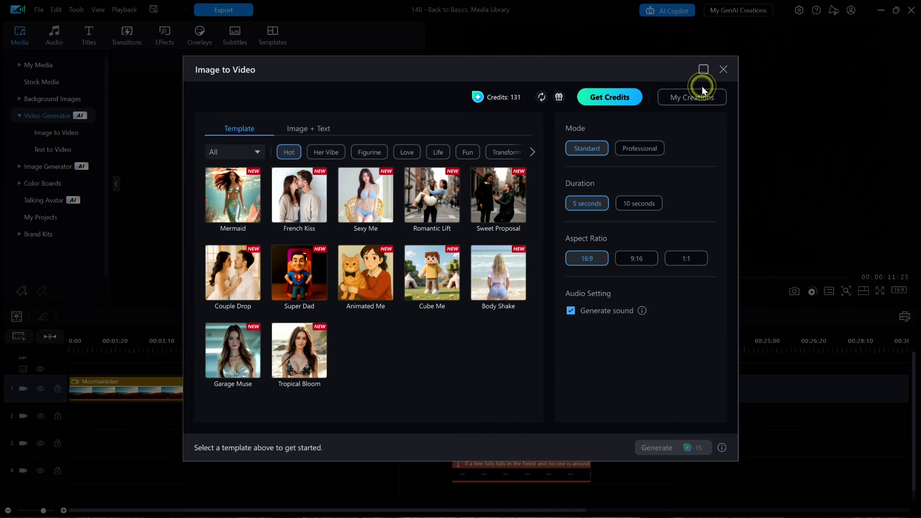
{"action": "left_click", "coordinate": [723, 69]}
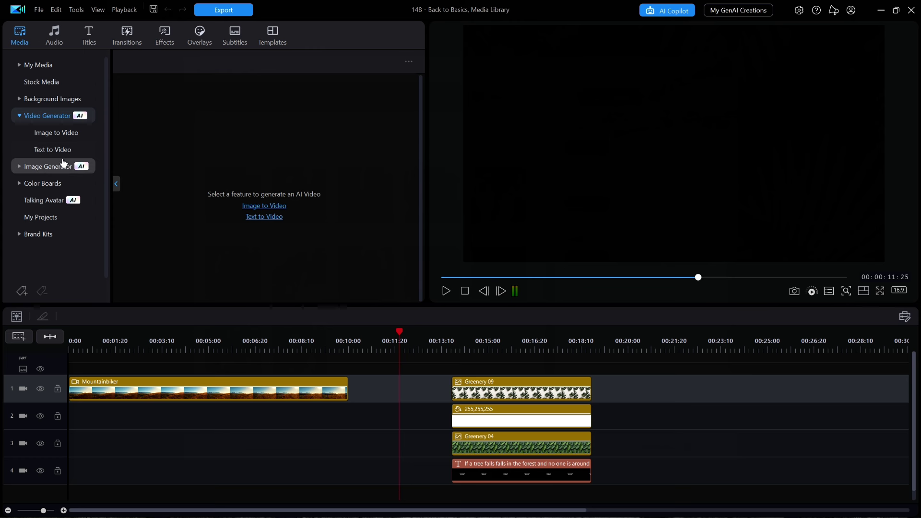
Step: Open the AI Image Generator's Text Prompt feature, browse the previously generated images, and close both windows
{"action": "left_click", "coordinate": [48, 168]}
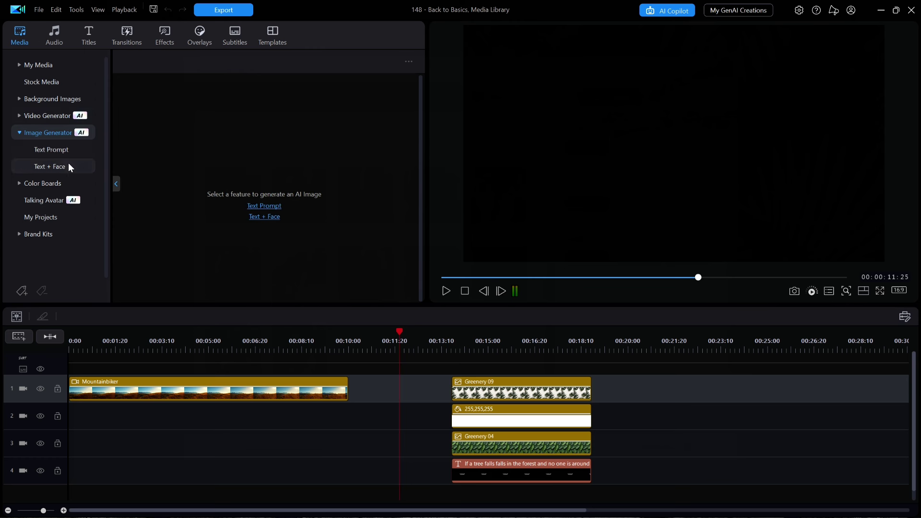
{"action": "left_click", "coordinate": [262, 206]}
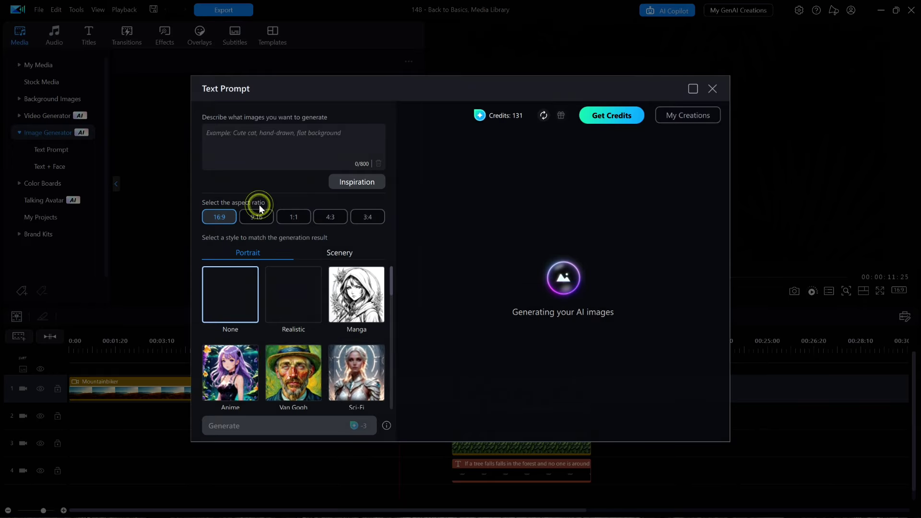
{"action": "left_click", "coordinate": [687, 119]}
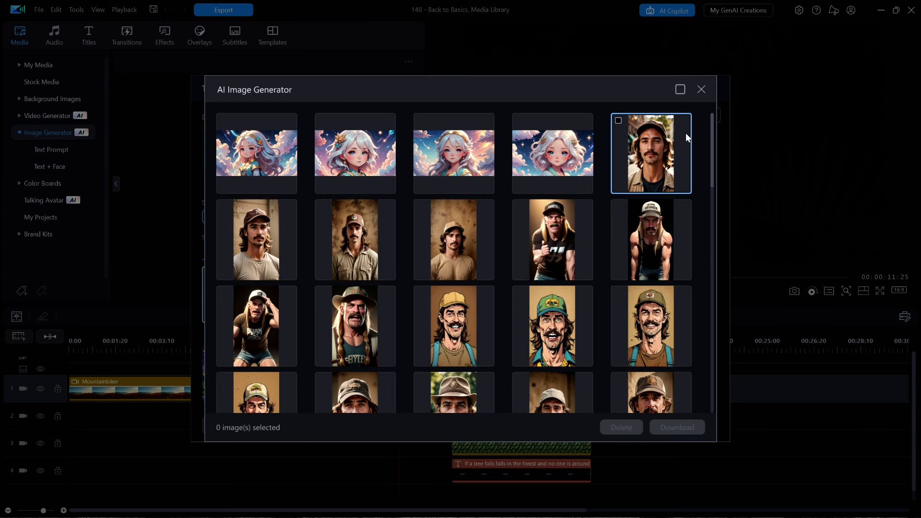
{"action": "left_click_drag", "start_coordinate": [710, 142], "coordinate": [723, 194]}
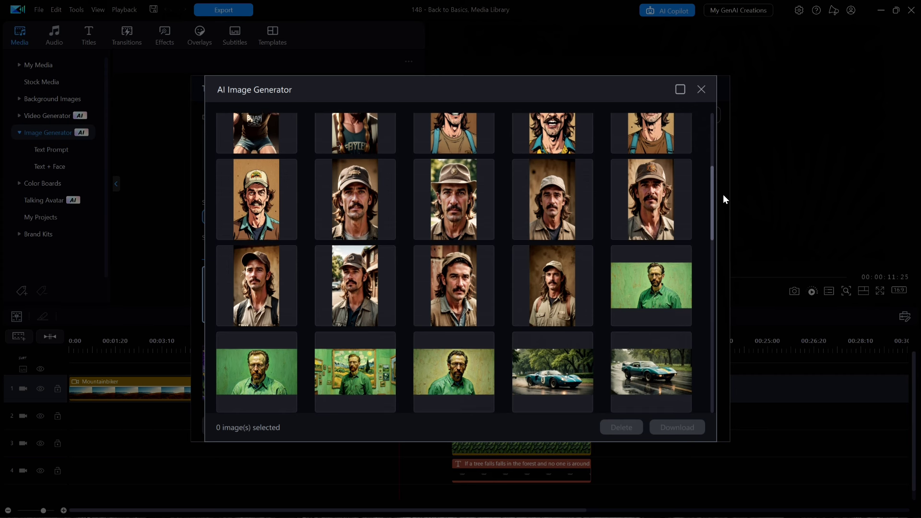
{"action": "left_click", "coordinate": [701, 89]}
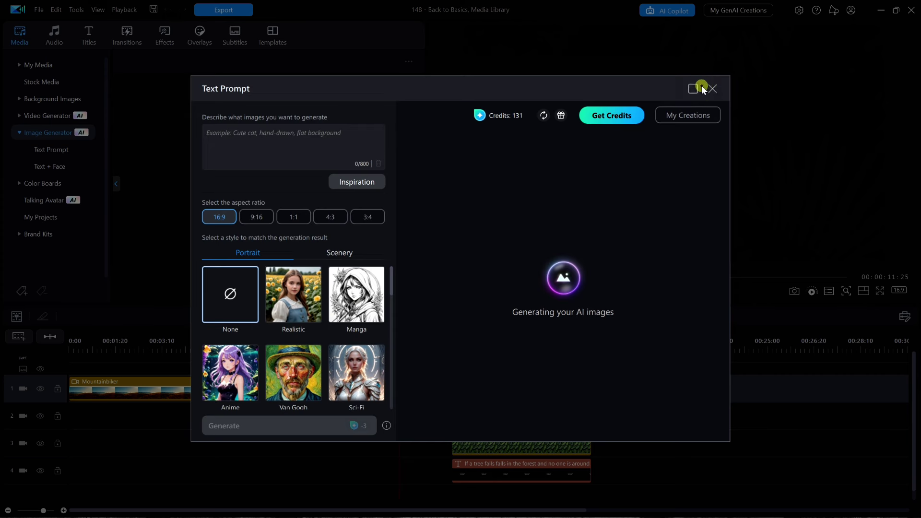
{"action": "left_click", "coordinate": [712, 89]}
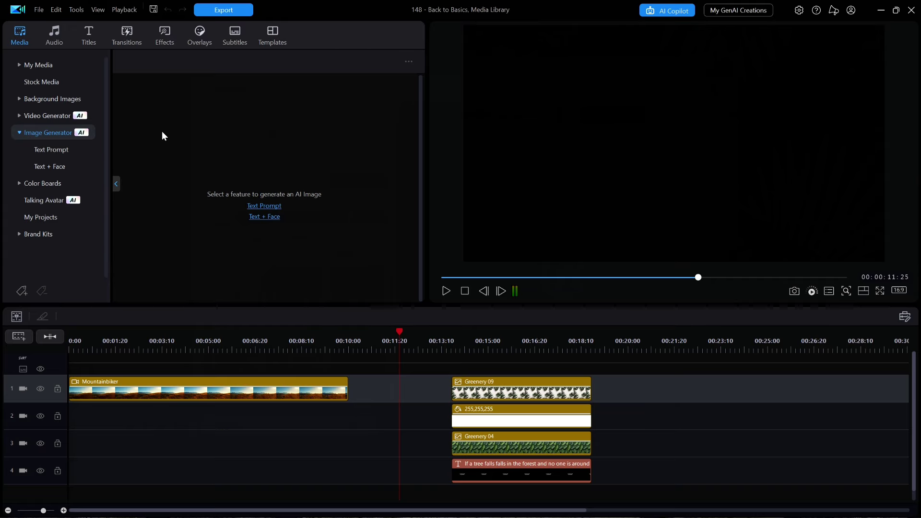
Step: View the solid Color Boards, then open the AI Talking Avatar window and close it
{"action": "left_click", "coordinate": [42, 183]}
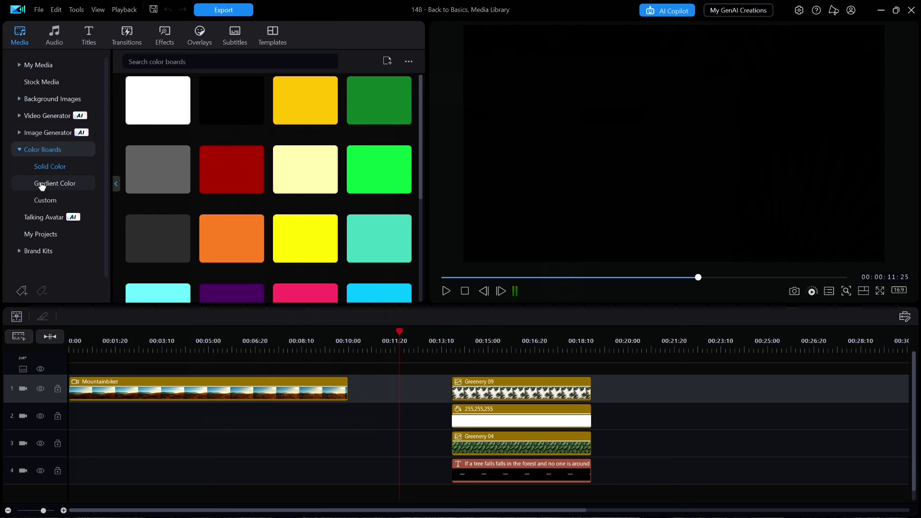
{"action": "left_click", "coordinate": [45, 218]}
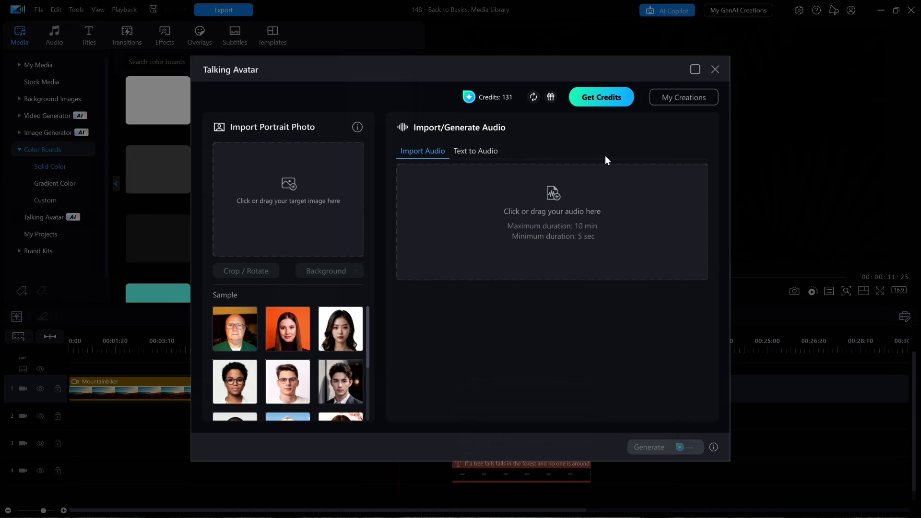
{"action": "left_click", "coordinate": [713, 70]}
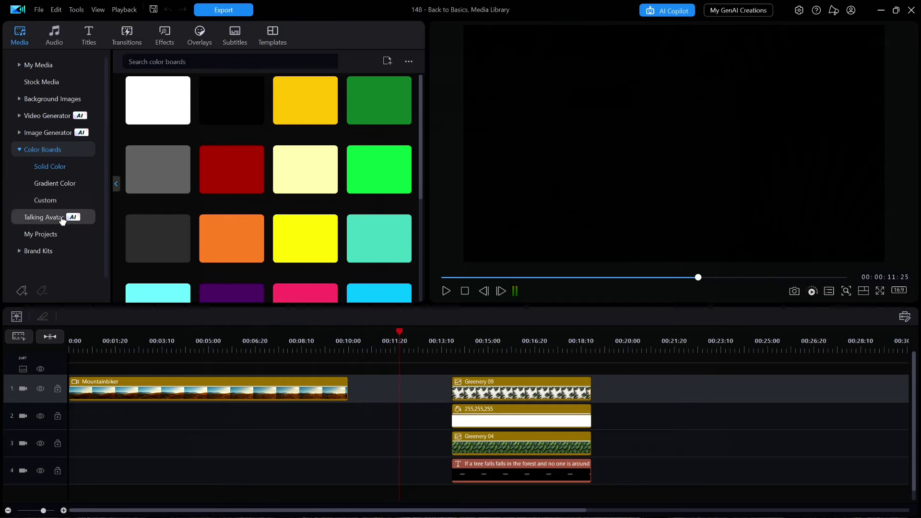
Step: Look through the saved projects in My Projects and the logos in Brand Kits
{"action": "left_click", "coordinate": [53, 236]}
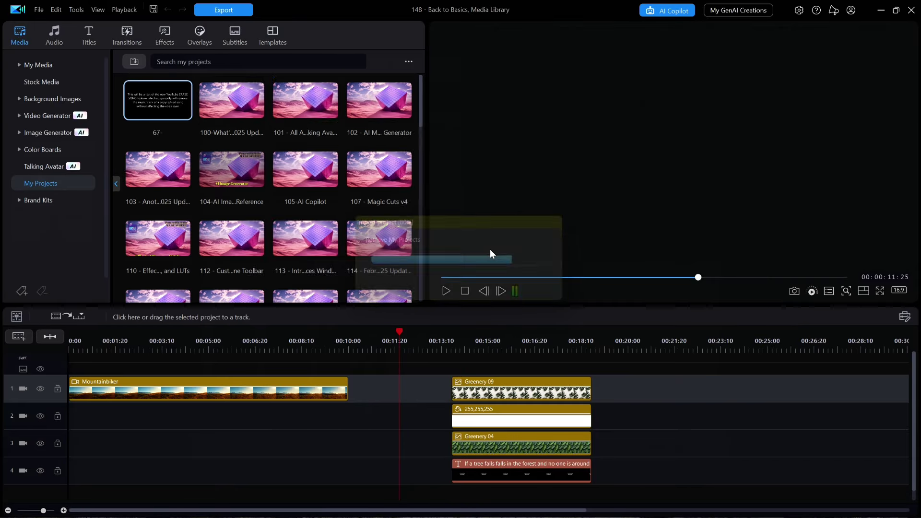
{"action": "left_click_drag", "start_coordinate": [421, 109], "coordinate": [420, 242]}
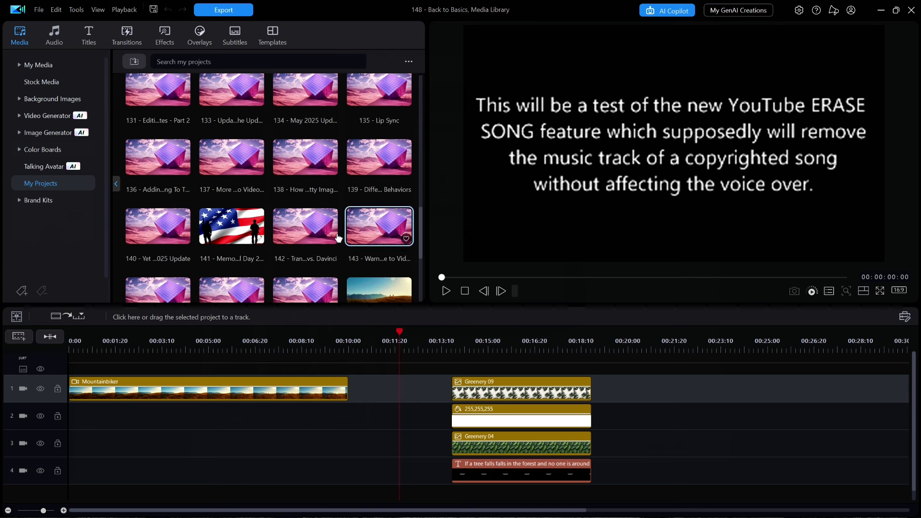
{"action": "left_click", "coordinate": [39, 202]}
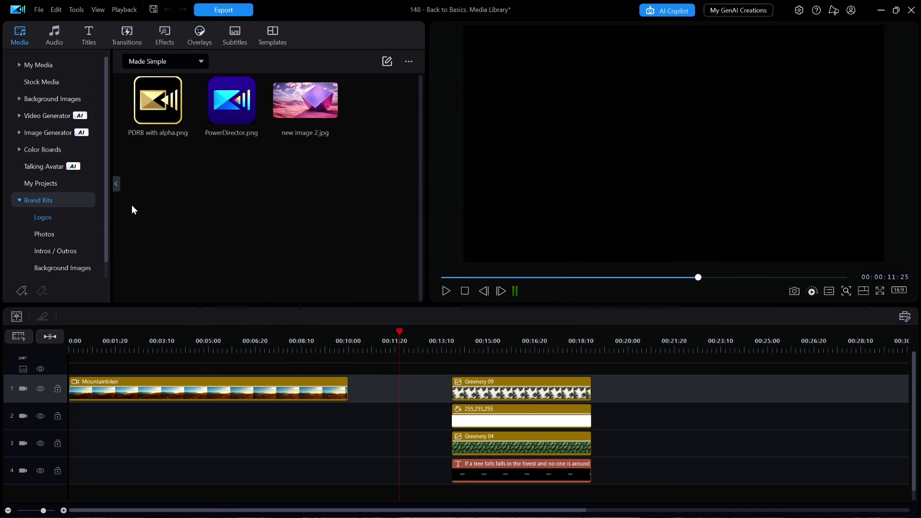
Step: Look through the audio library, viewing My Audio and the CyberLink and Meta background music lists
{"action": "left_click", "coordinate": [57, 34]}
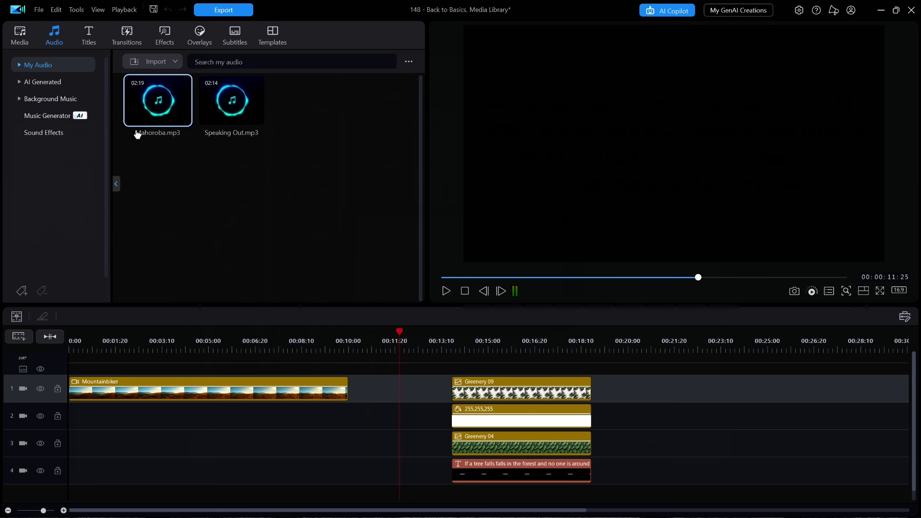
{"action": "left_click", "coordinate": [56, 100]}
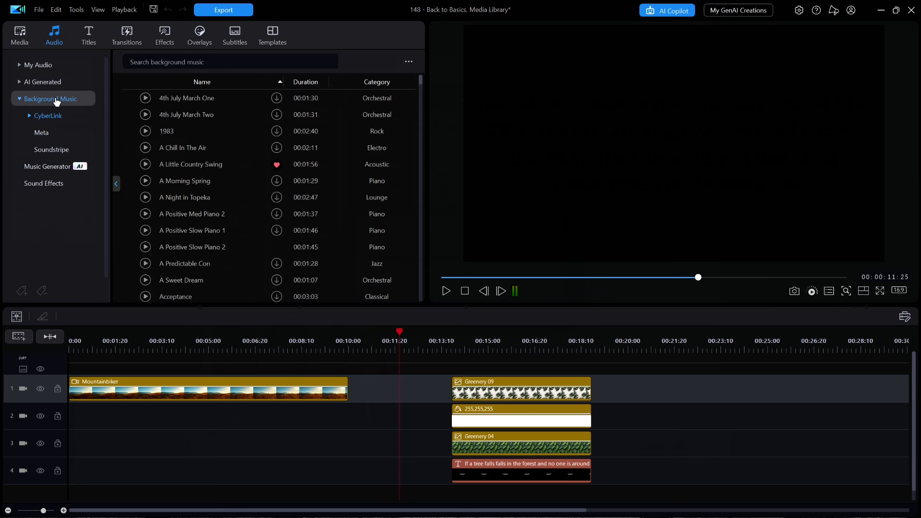
{"action": "left_click", "coordinate": [45, 137]}
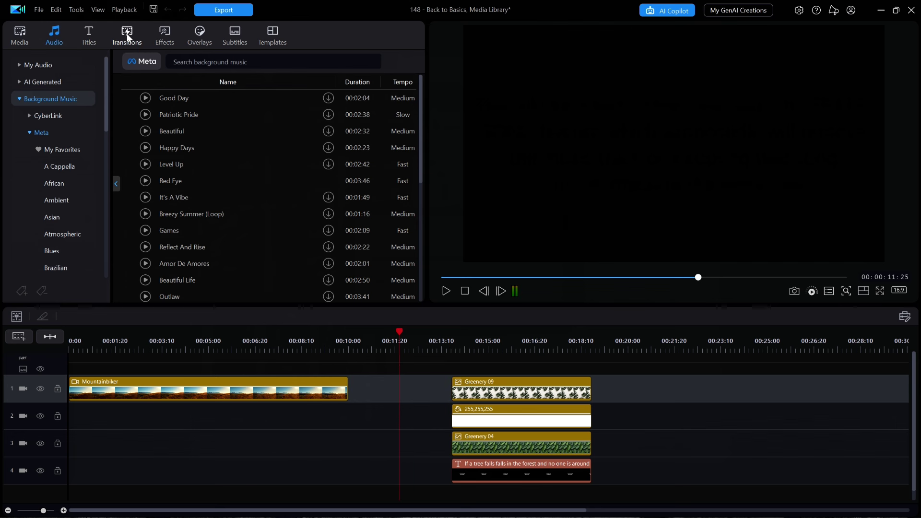
Step: Expand the Titles categories and look through the Social Media title templates
{"action": "left_click", "coordinate": [90, 39]}
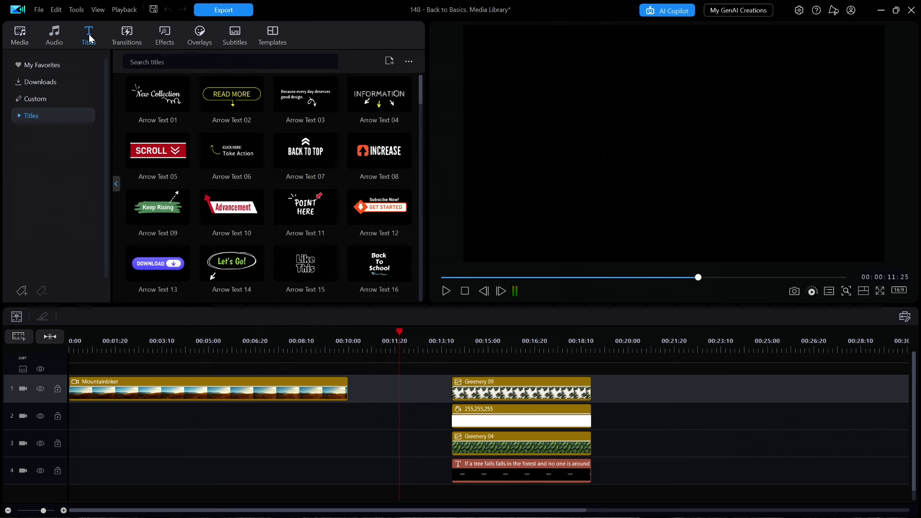
{"action": "left_click", "coordinate": [19, 118]}
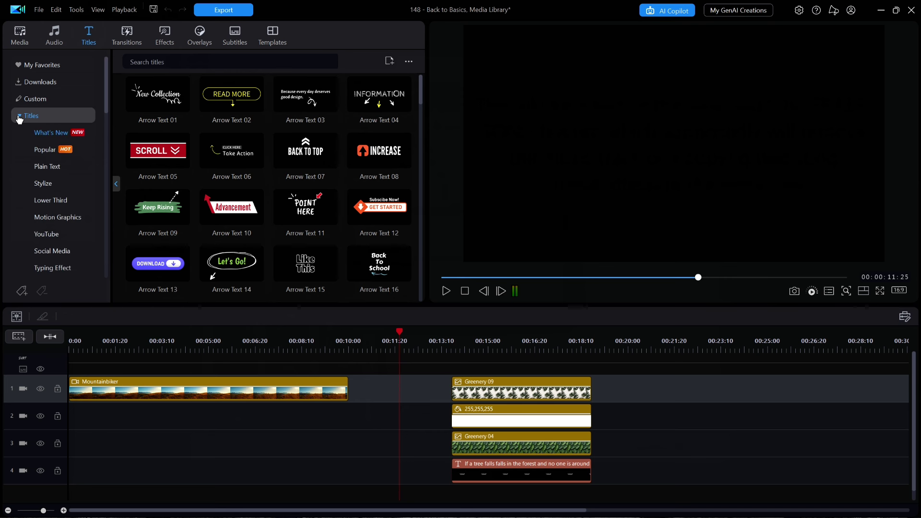
{"action": "left_click", "coordinate": [58, 254]}
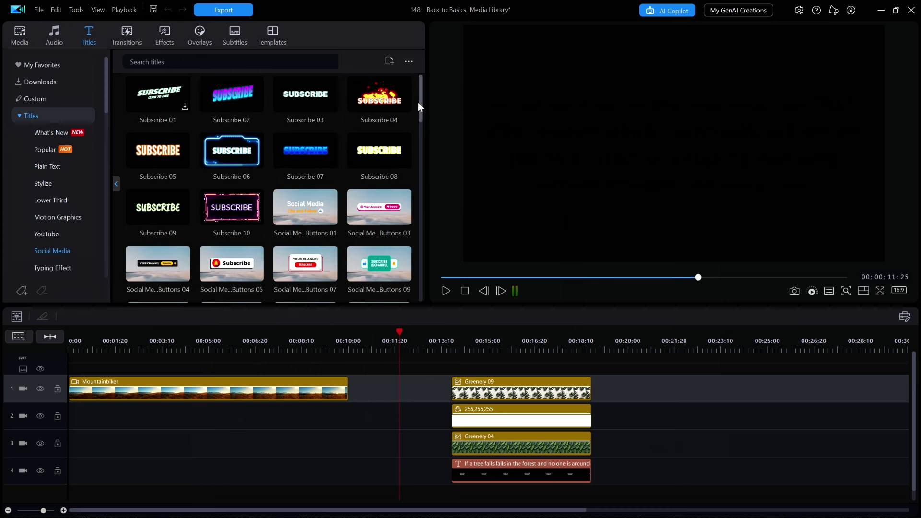
{"action": "mouse_move", "coordinate": [420, 107]}
{"action": "left_mouse_down"}
{"action": "mouse_move", "coordinate": [426, 293]}
{"action": "mouse_move", "coordinate": [421, 97]}
{"action": "left_mouse_up"}
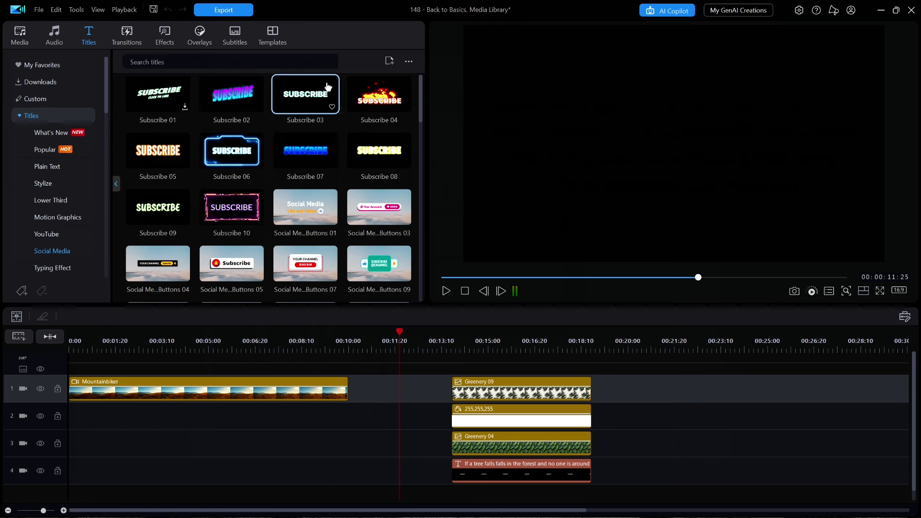
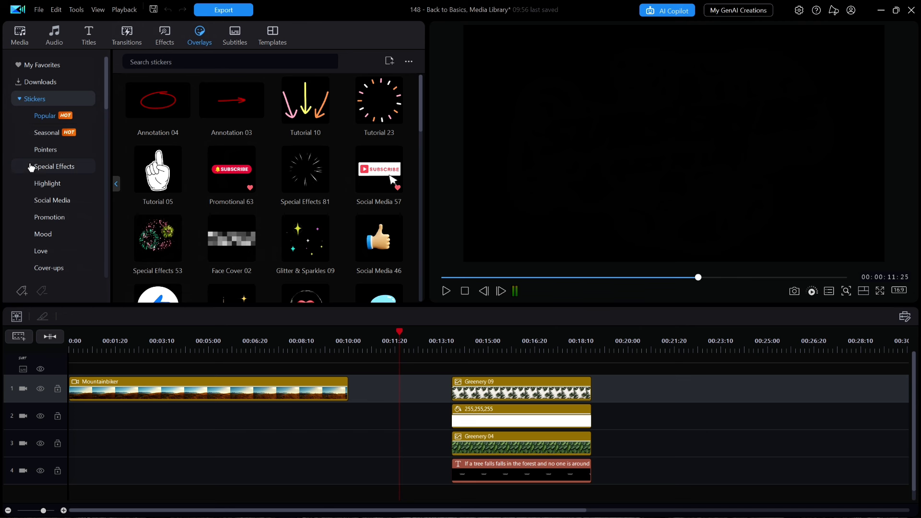
Step: Place the Tutorial 05 pointing-hand sticker from the Pointers category at the start of track 2
{"action": "mouse_move", "coordinate": [106, 94]}
{"action": "left_mouse_down"}
{"action": "mouse_move", "coordinate": [117, 187]}
{"action": "mouse_move", "coordinate": [116, 97]}
{"action": "left_mouse_up"}
{"action": "left_click", "coordinate": [45, 150]}
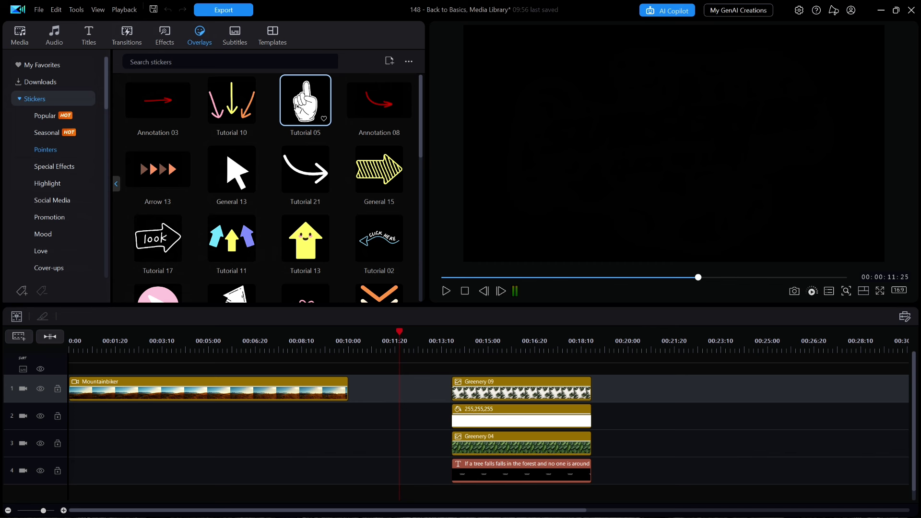
{"action": "left_click", "coordinate": [307, 103]}
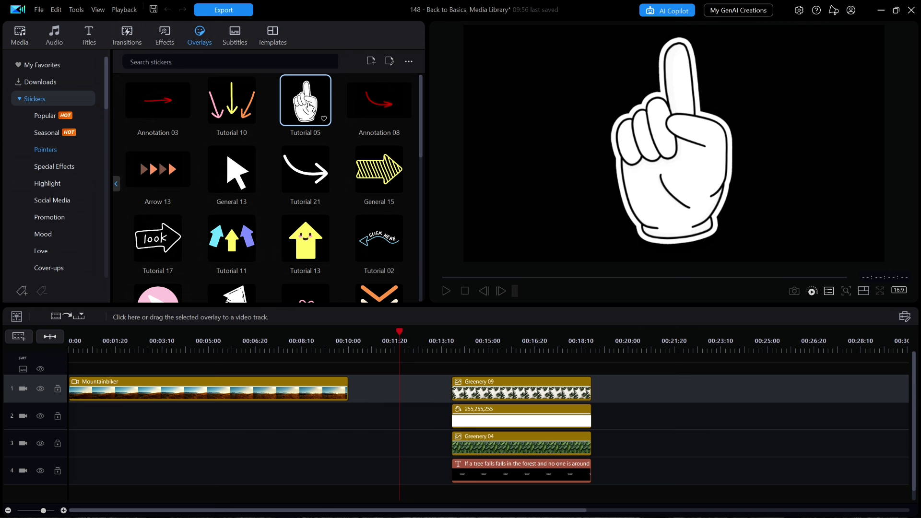
{"action": "left_click_drag", "start_coordinate": [307, 103], "coordinate": [70, 422]}
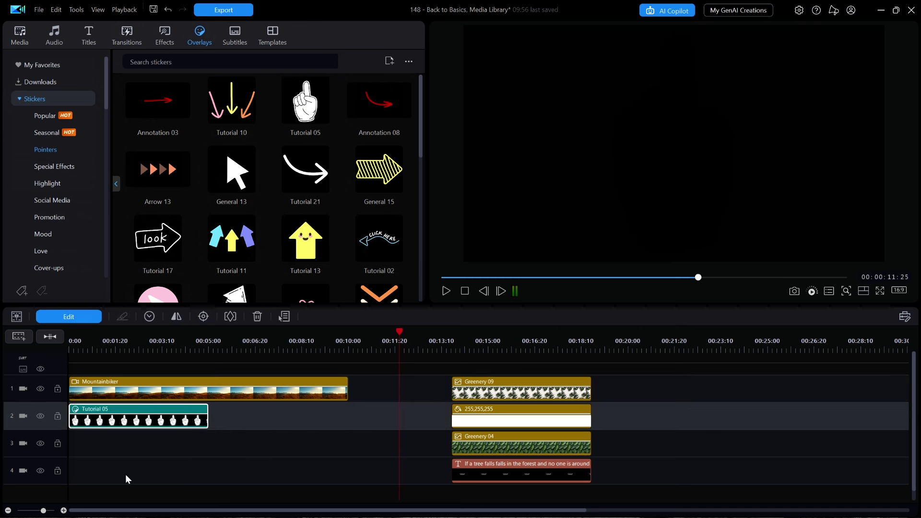
Step: View the file and video properties of the Tutorial 05 sticker clip, and close them
{"action": "right_click", "coordinate": [163, 419]}
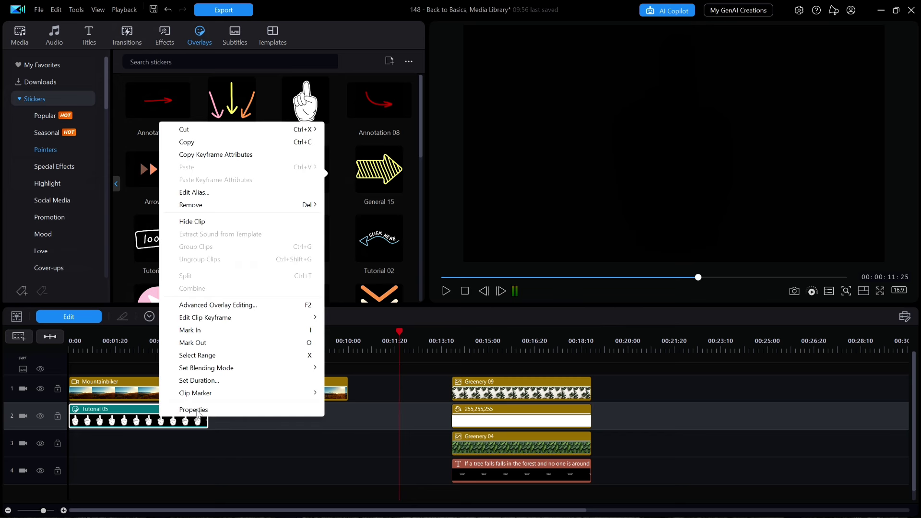
{"action": "left_click", "coordinate": [194, 410]}
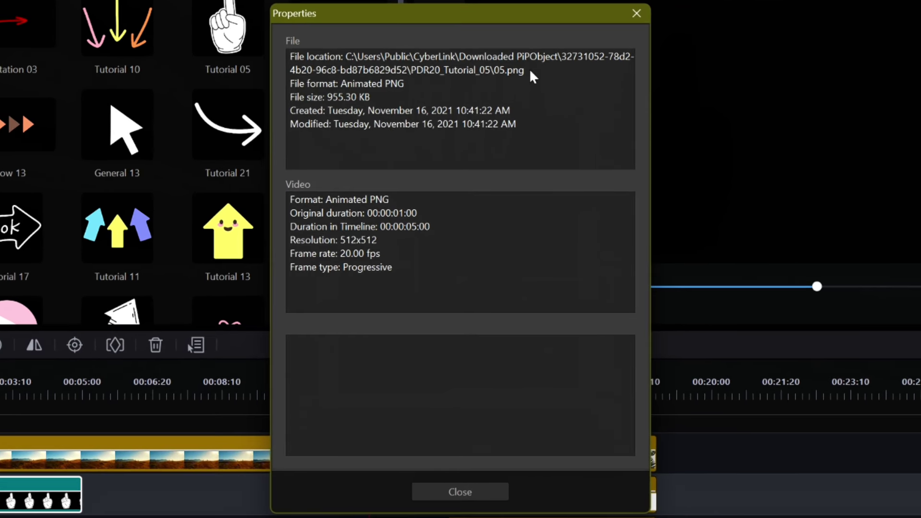
{"action": "left_click", "coordinate": [530, 70]}
{"action": "left_click", "coordinate": [423, 488]}
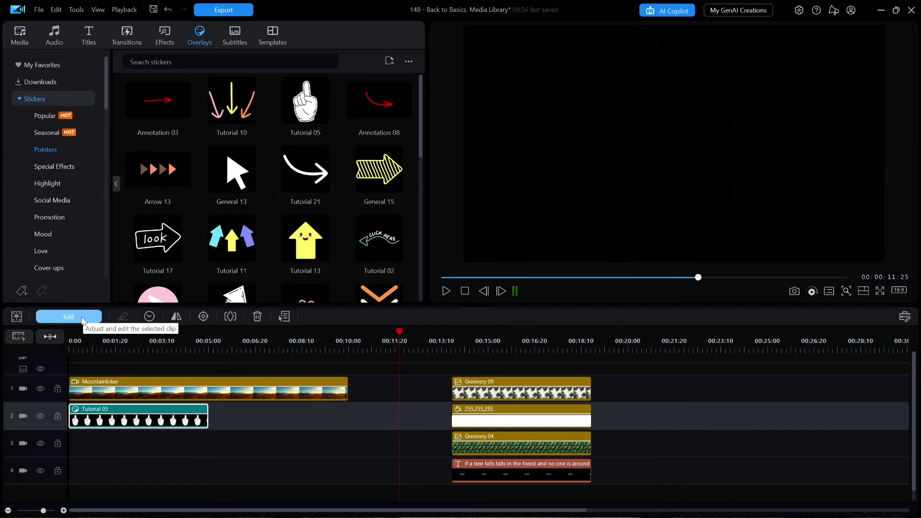
Step: Reposition the Tutorial 05 sticker over the mountain biker footage to about X 0.473, Y 0.576, and close its edit settings
{"action": "left_click", "coordinate": [83, 319]}
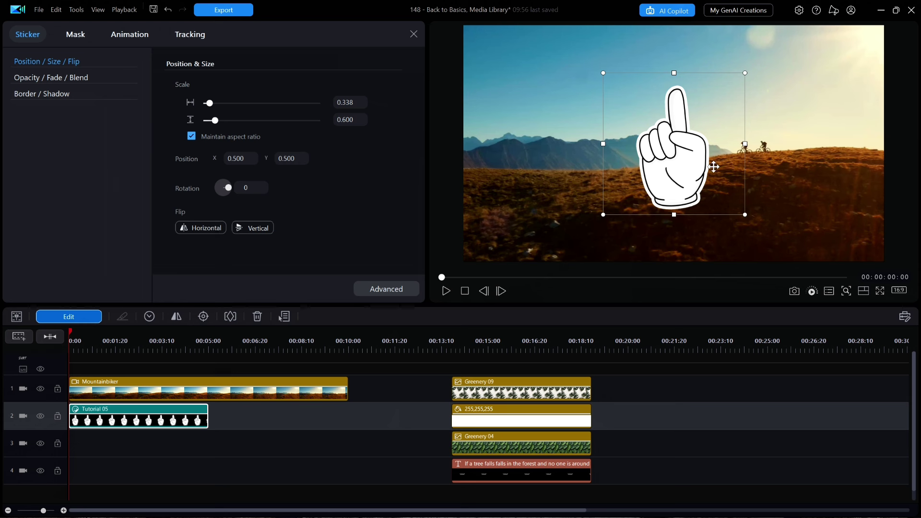
{"action": "left_click_drag", "start_coordinate": [693, 132], "coordinate": [689, 153]}
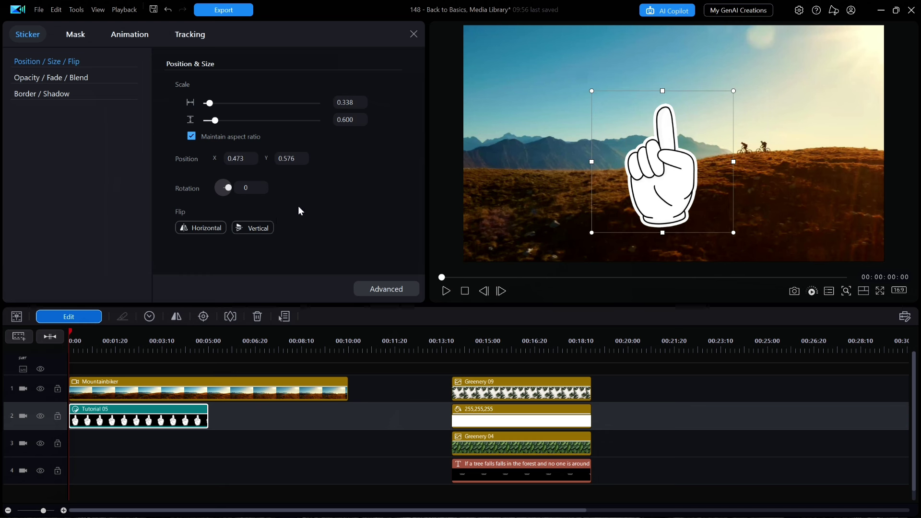
{"action": "left_click", "coordinate": [412, 35]}
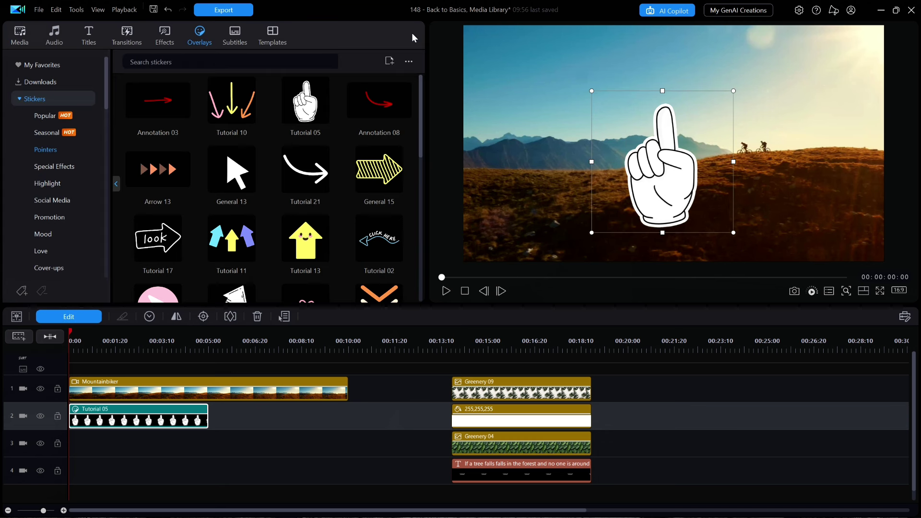
Step: Look at the subtitle creation options, and browse the Intro templates and their categories
{"action": "left_click", "coordinate": [234, 35]}
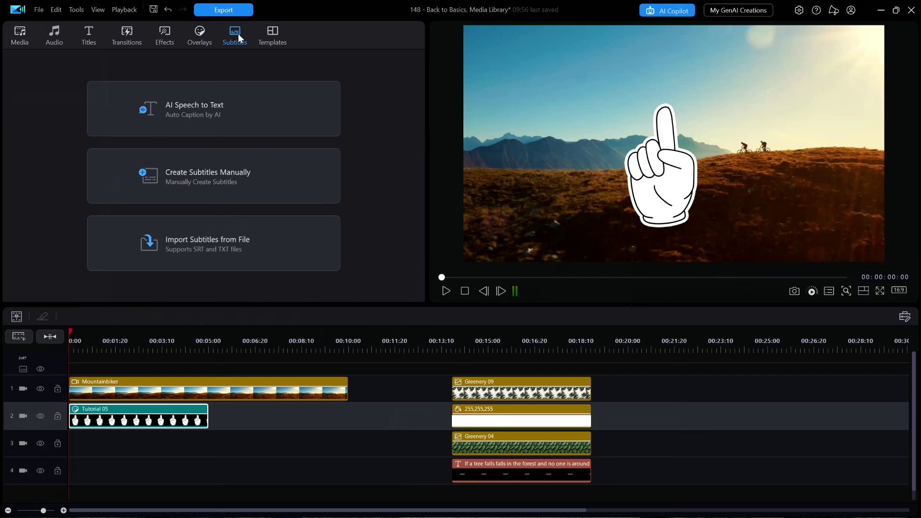
{"action": "left_click", "coordinate": [272, 30]}
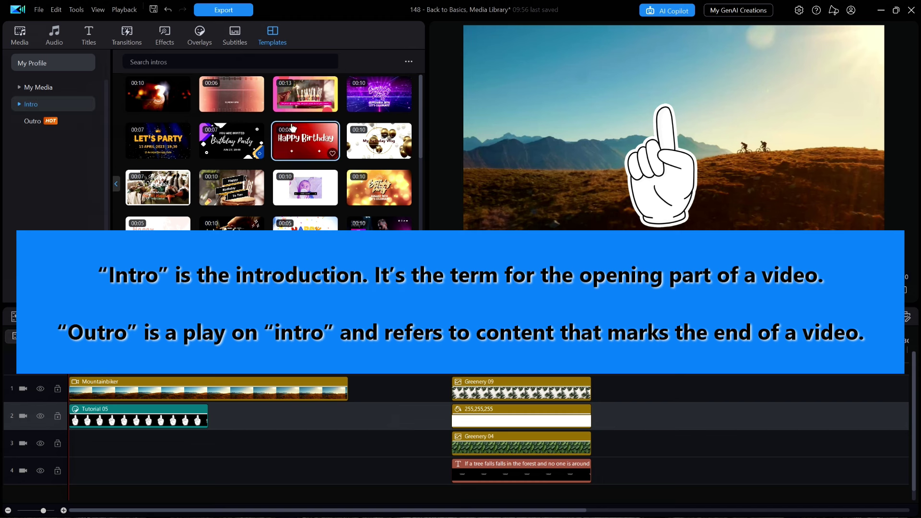
{"action": "left_click_drag", "start_coordinate": [422, 113], "coordinate": [427, 276]}
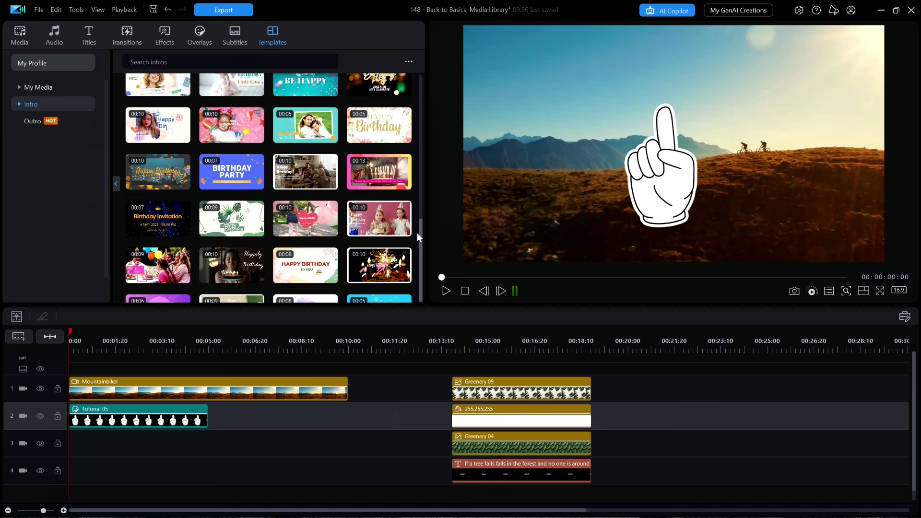
{"action": "left_click_drag", "start_coordinate": [421, 240], "coordinate": [423, 85]}
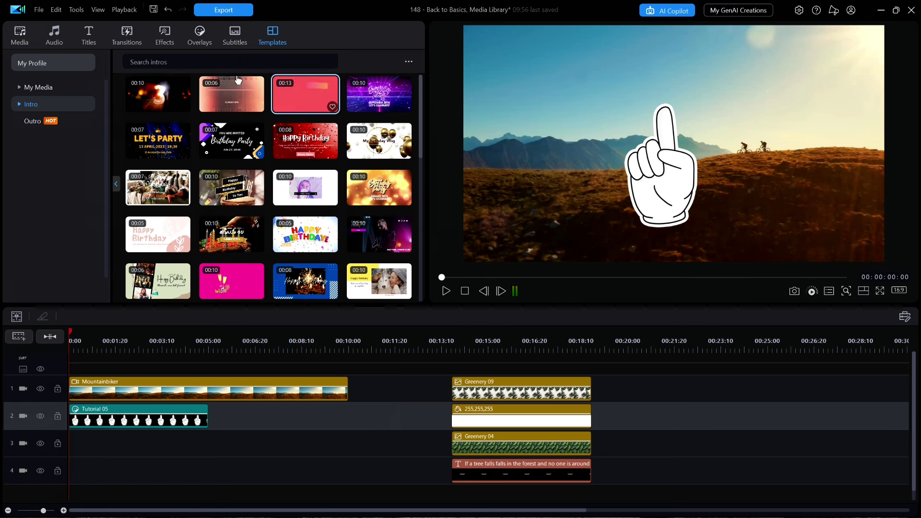
{"action": "left_click", "coordinate": [19, 105]}
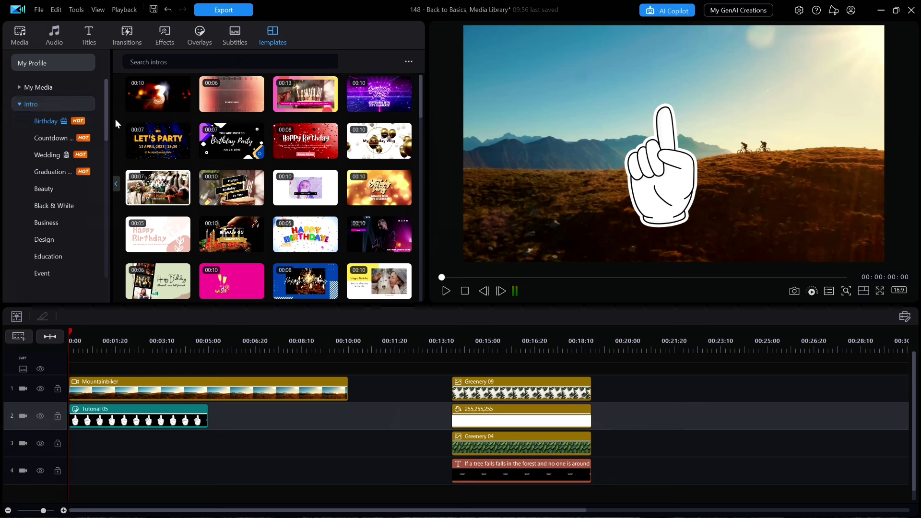
{"action": "left_click_drag", "start_coordinate": [105, 125], "coordinate": [109, 154]}
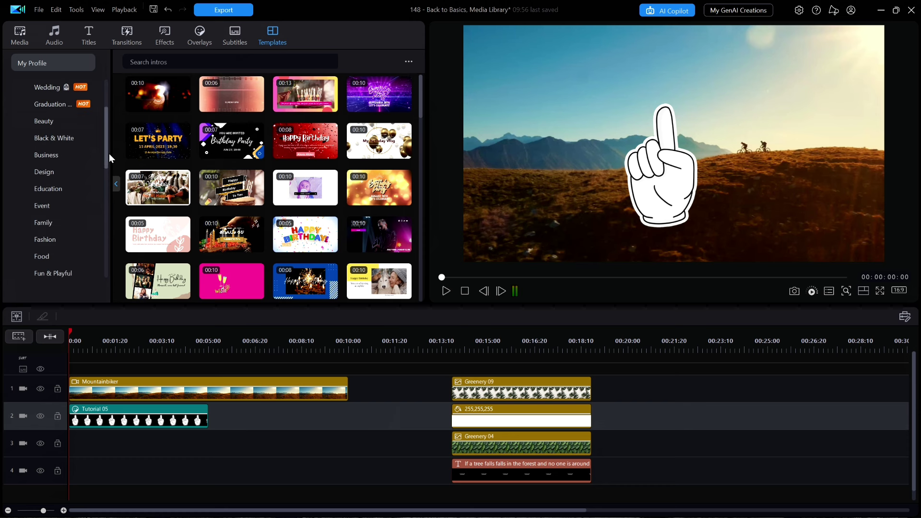
Step: Browse the Design intro templates, and view the white kitchen intro's page and the Design category on the DirectorZone website
{"action": "left_click", "coordinate": [43, 173]}
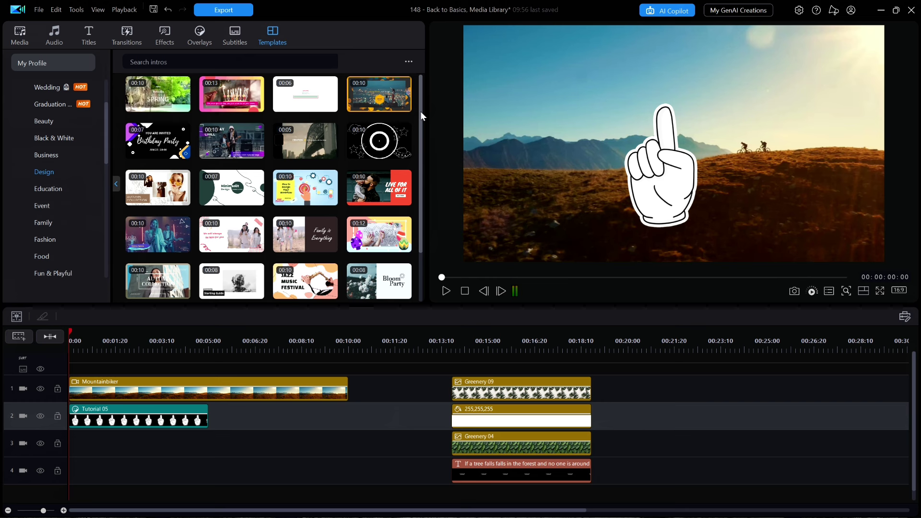
{"action": "left_click_drag", "start_coordinate": [420, 111], "coordinate": [419, 182]}
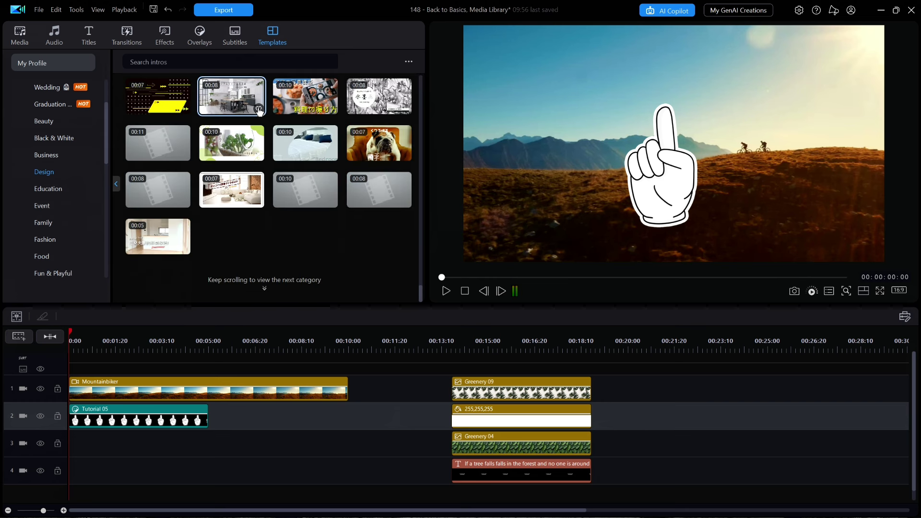
{"action": "mouse_move", "coordinate": [252, 121]}
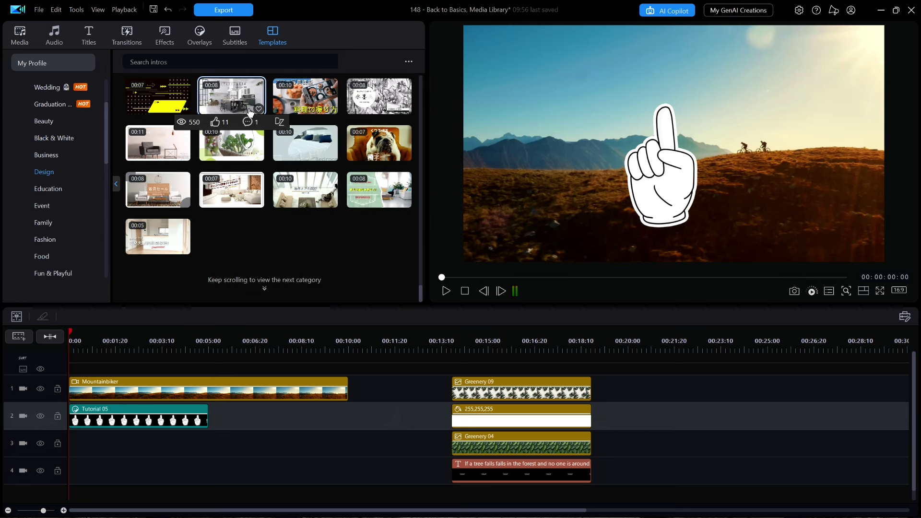
{"action": "left_click", "coordinate": [283, 118]}
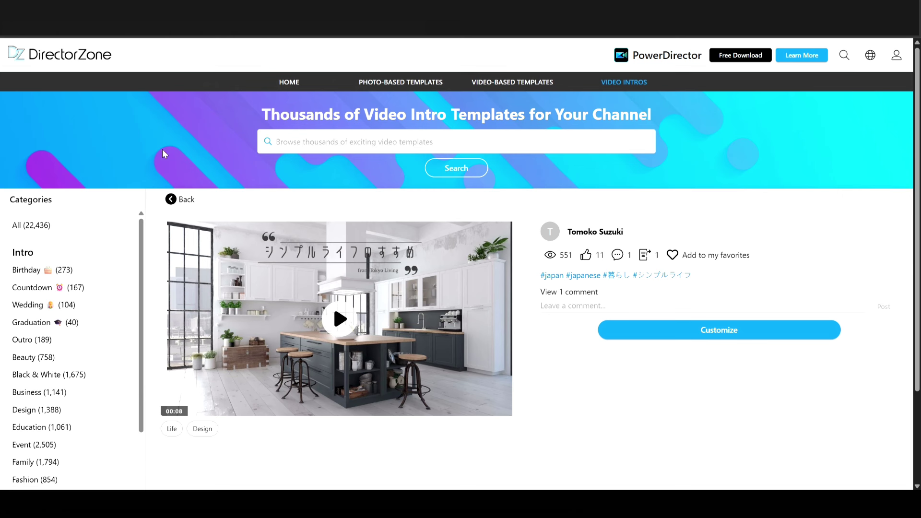
{"action": "scroll", "coordinate": [63, 323], "scroll_direction": "down", "scroll_amount": 1}
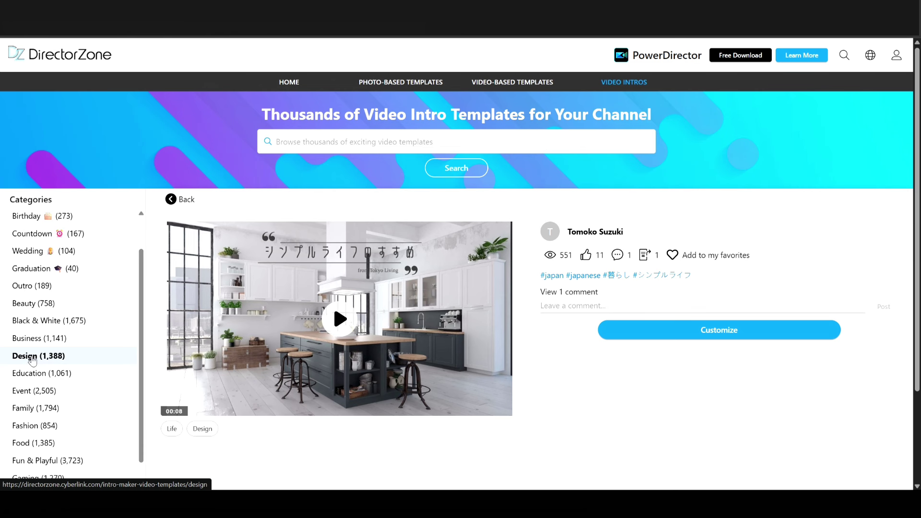
{"action": "left_click", "coordinate": [32, 359]}
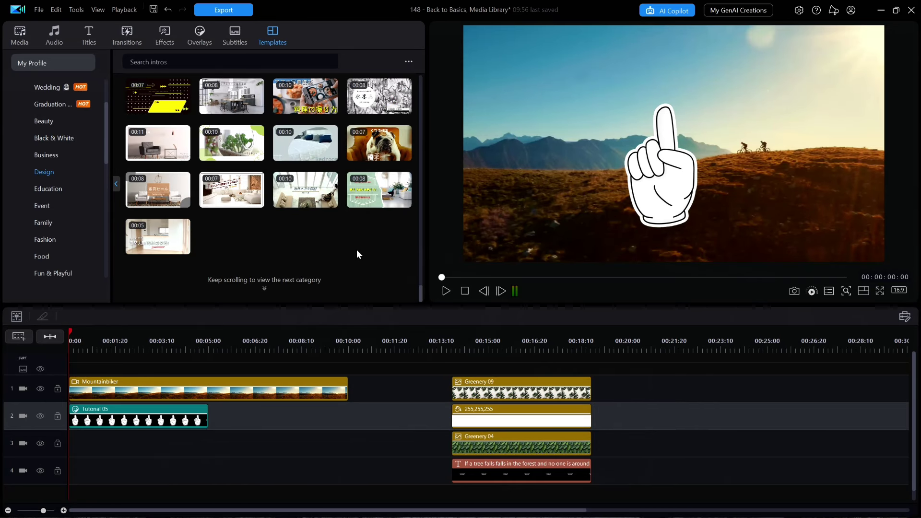
Step: Browse the Outro templates, and preview the neon "Thanks for watching" outro and the one showing a woman with a laptop
{"action": "left_click_drag", "start_coordinate": [106, 143], "coordinate": [112, 273]}
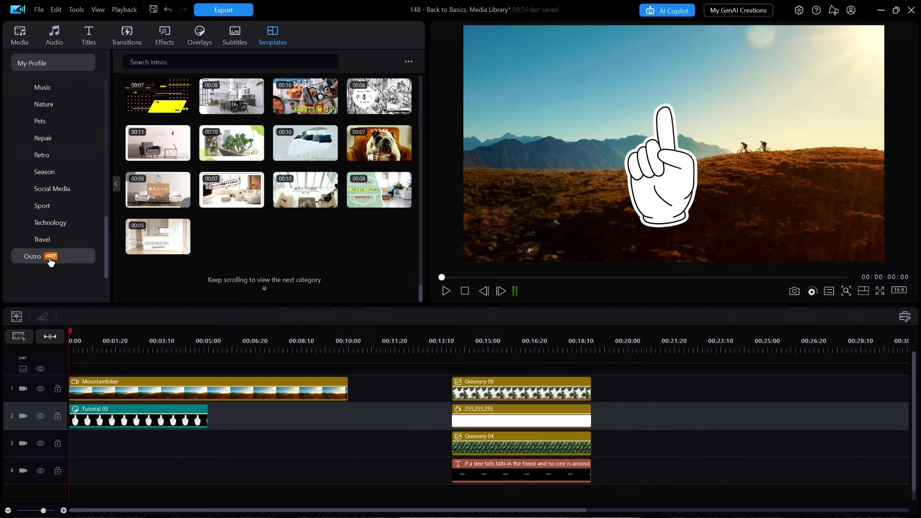
{"action": "left_click", "coordinate": [28, 258]}
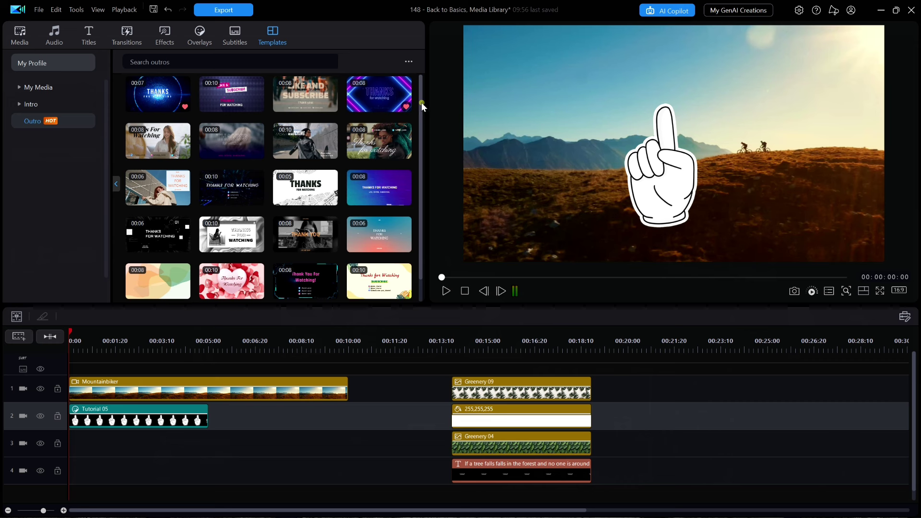
{"action": "mouse_move", "coordinate": [421, 102]}
{"action": "left_mouse_down"}
{"action": "mouse_move", "coordinate": [420, 289]}
{"action": "mouse_move", "coordinate": [410, 96]}
{"action": "left_mouse_up"}
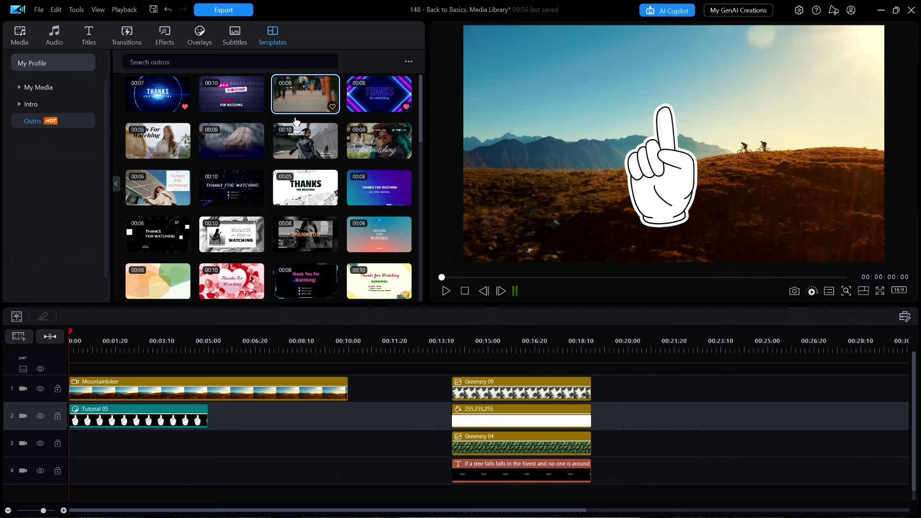
{"action": "left_click", "coordinate": [381, 98]}
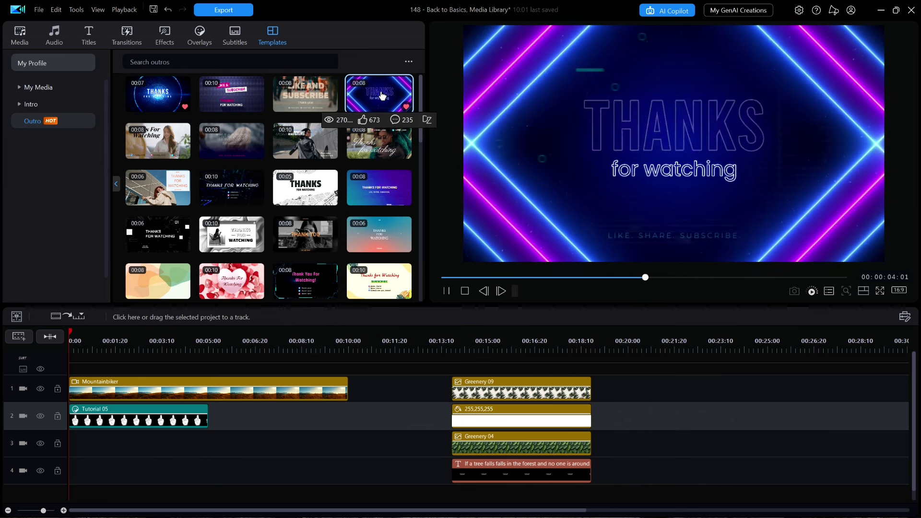
{"action": "left_click", "coordinate": [162, 146]}
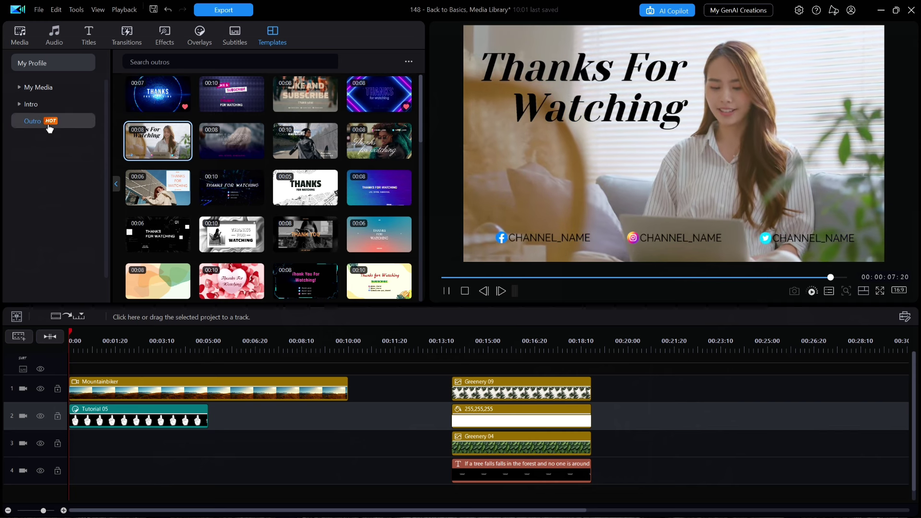
Step: Preview the "Happy New Year" fireworks template in the Event category of the intros, and stop its playback
{"action": "left_click", "coordinate": [40, 107]}
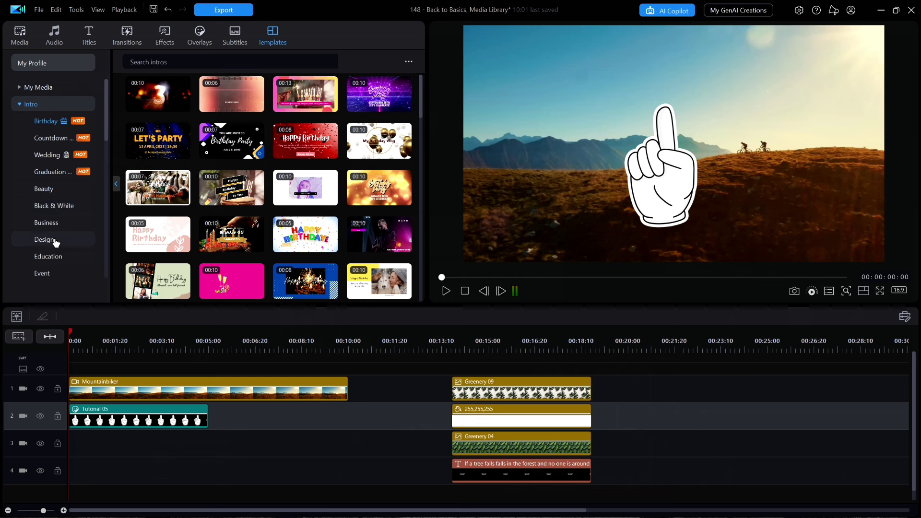
{"action": "left_click", "coordinate": [48, 274]}
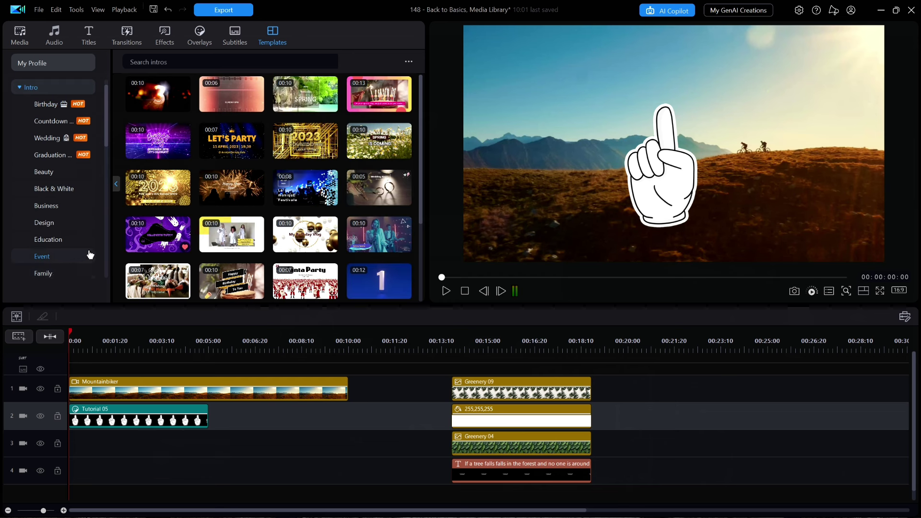
{"action": "left_click", "coordinate": [229, 187]}
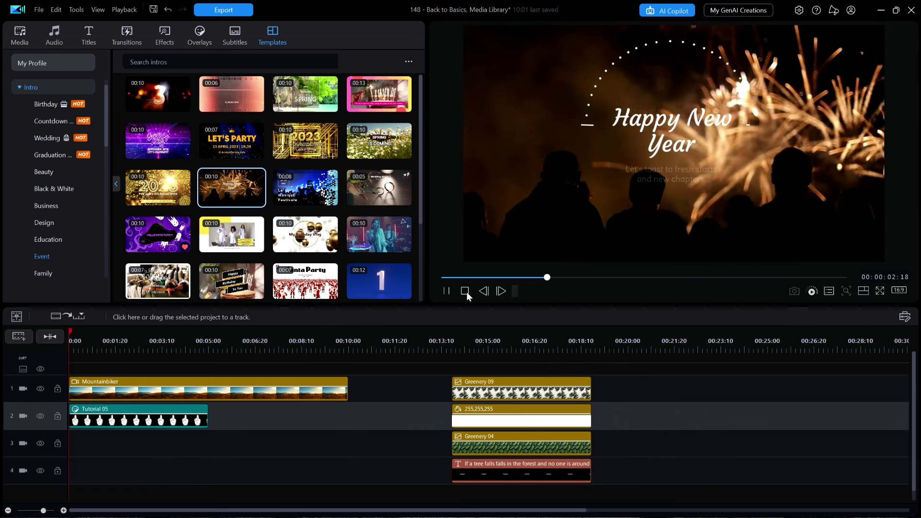
{"action": "left_click", "coordinate": [465, 291]}
{"action": "mouse_move", "coordinate": [223, 204]}
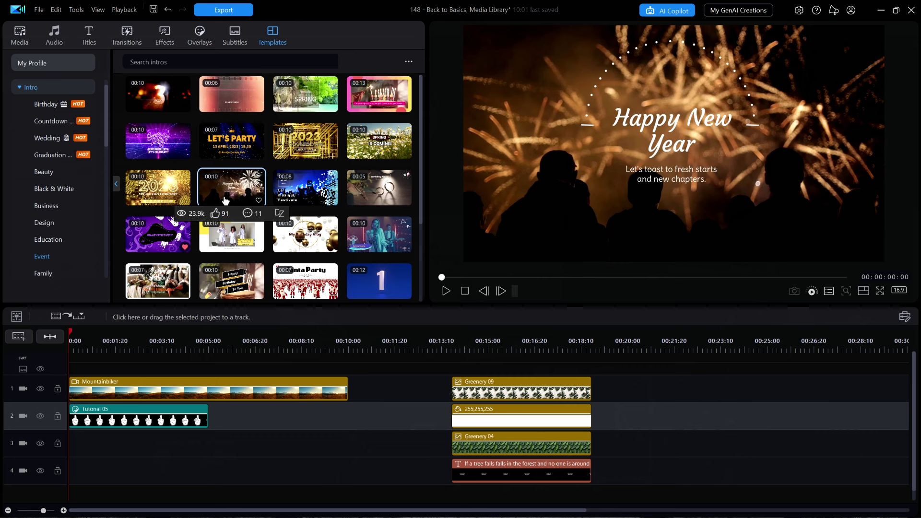
{"action": "mouse_move", "coordinate": [298, 193]}
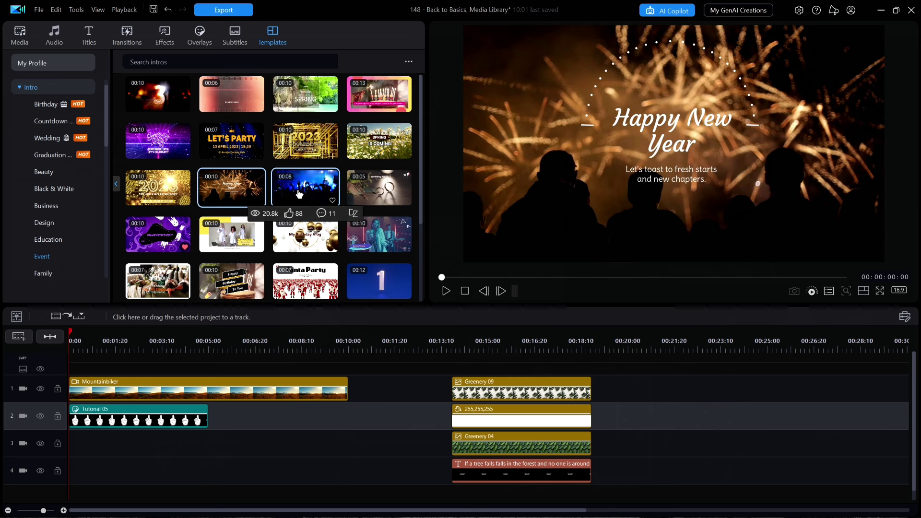